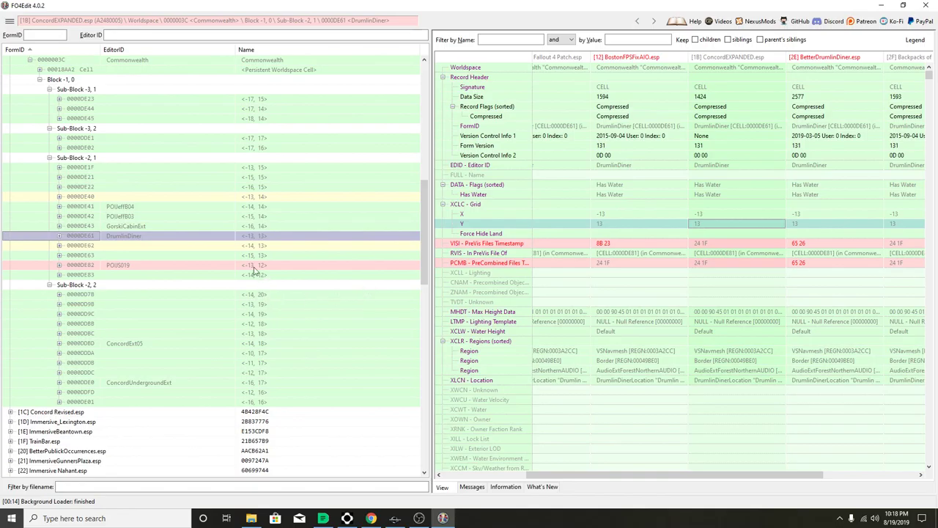
Compare the conflicting cell records 0000DE62, POIJS019, DrumlinDiner and 0000DE40 in Sub-Block -2, 1 of ConcordEXPANDED.esp across the plugins
{"action": "left_click", "coordinate": [154, 246]}
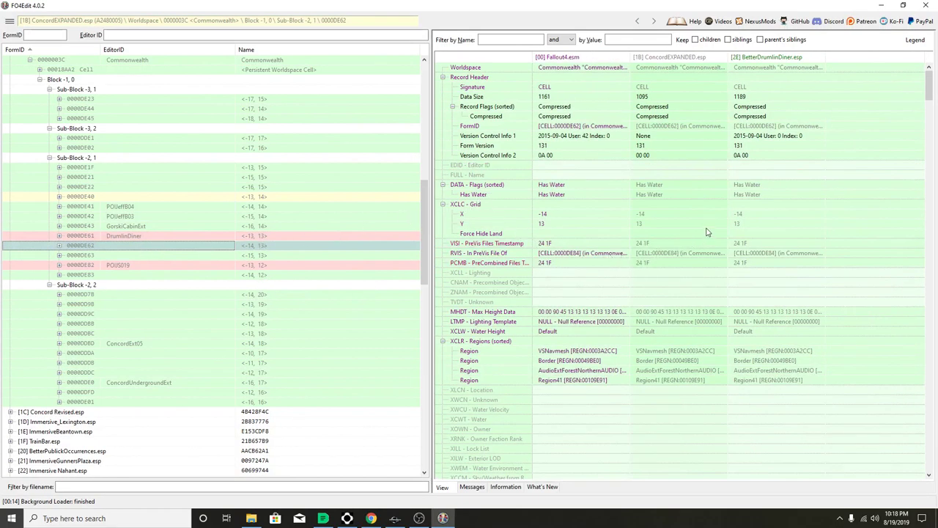
{"action": "left_click", "coordinate": [113, 264]}
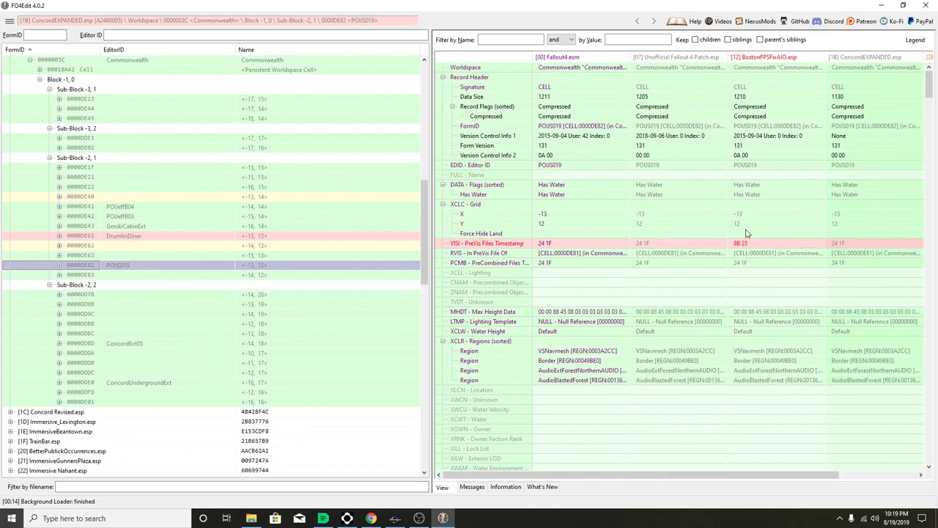
{"action": "left_click", "coordinate": [137, 236]}
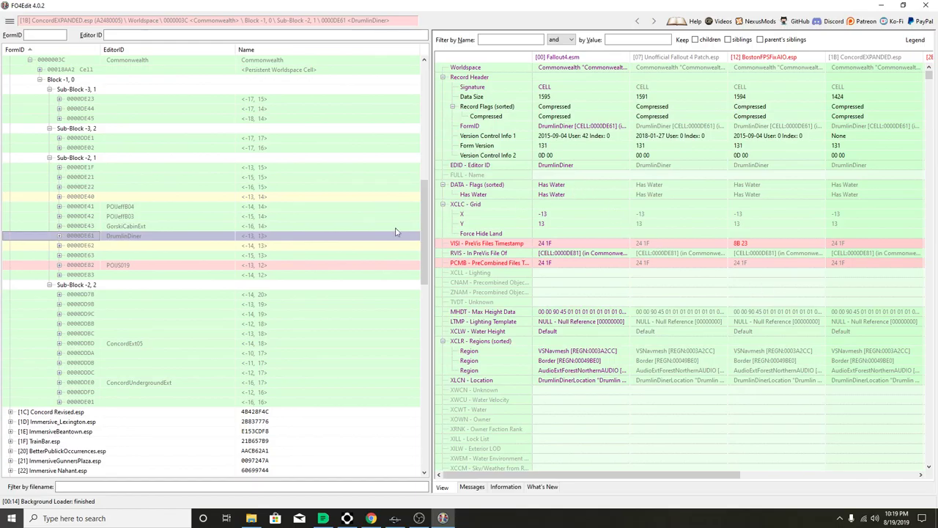
{"action": "left_click", "coordinate": [139, 197]}
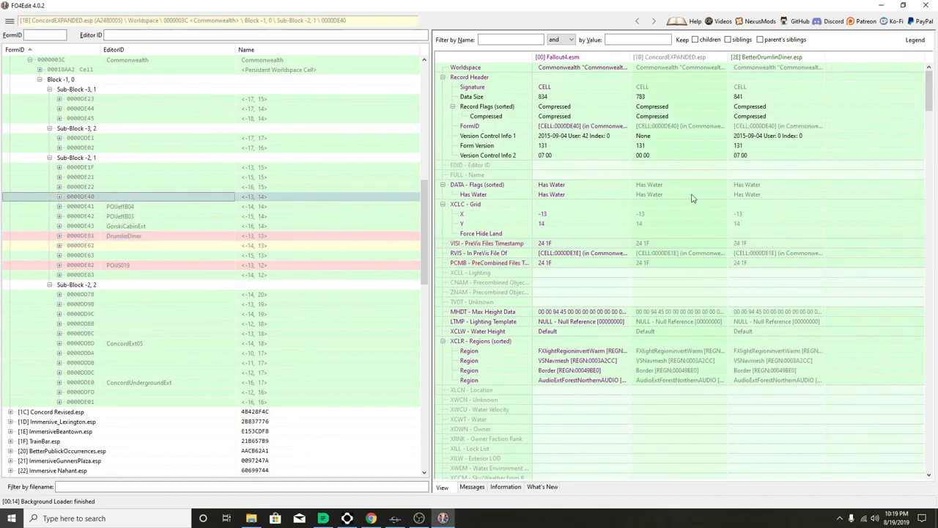
Expand the Temporary records of cell 0000DE40 and inspect the conflicting Navigation Mesh 000AA1EF and several of the overridden placed objects
{"action": "left_click", "coordinate": [60, 196]}
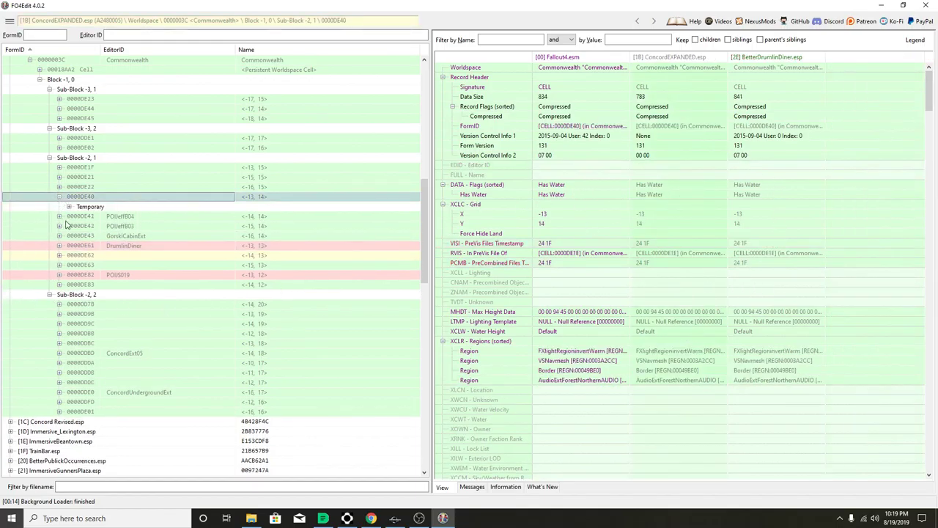
{"action": "left_click", "coordinate": [69, 207]}
{"action": "left_click", "coordinate": [161, 139]}
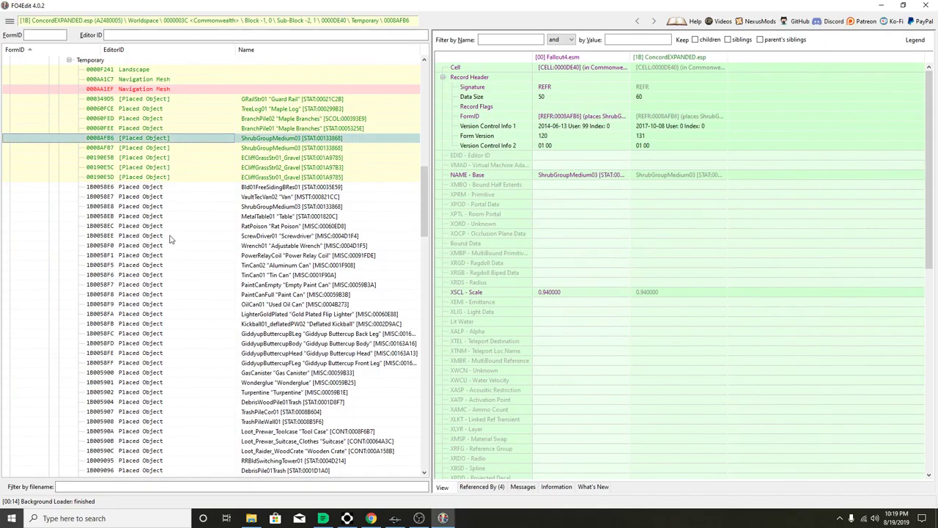
{"action": "left_click", "coordinate": [158, 88]}
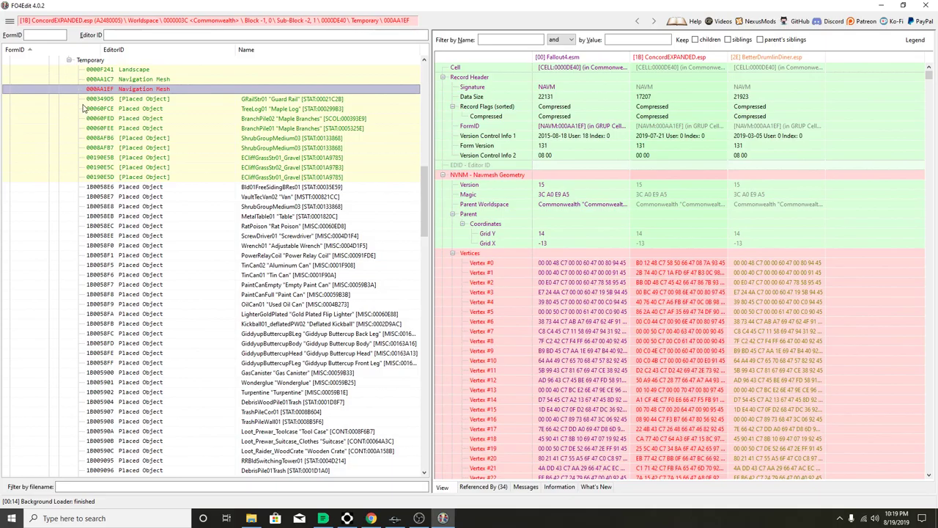
{"action": "left_click", "coordinate": [133, 100]}
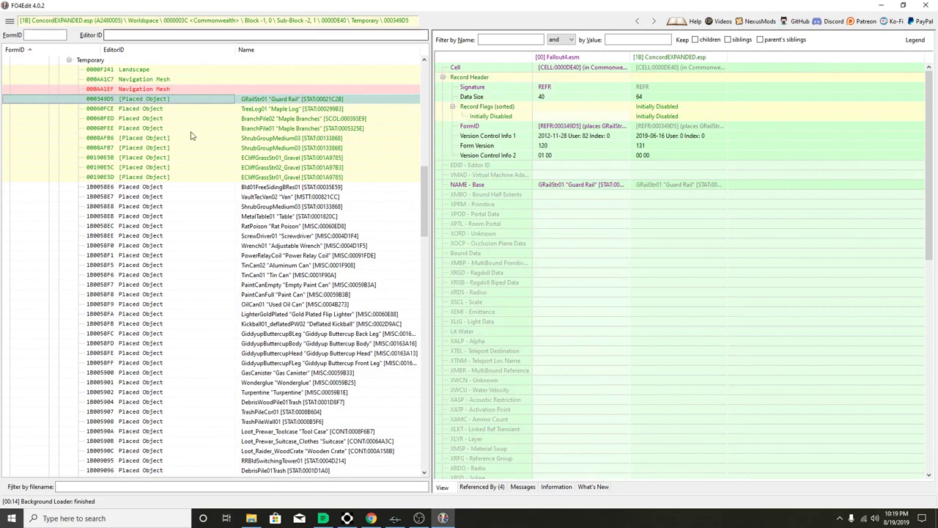
{"action": "left_click", "coordinate": [154, 148]}
{"action": "left_click", "coordinate": [155, 157]}
{"action": "left_click", "coordinate": [157, 177]}
Collapse the Temporary group and cell 0000DE40, and bring up the record of cell 0000DE40 (-13, 14) again
{"action": "scroll", "coordinate": [158, 183], "scroll_direction": "up", "scroll_amount": 3}
{"action": "double_click", "coordinate": [90, 148]}
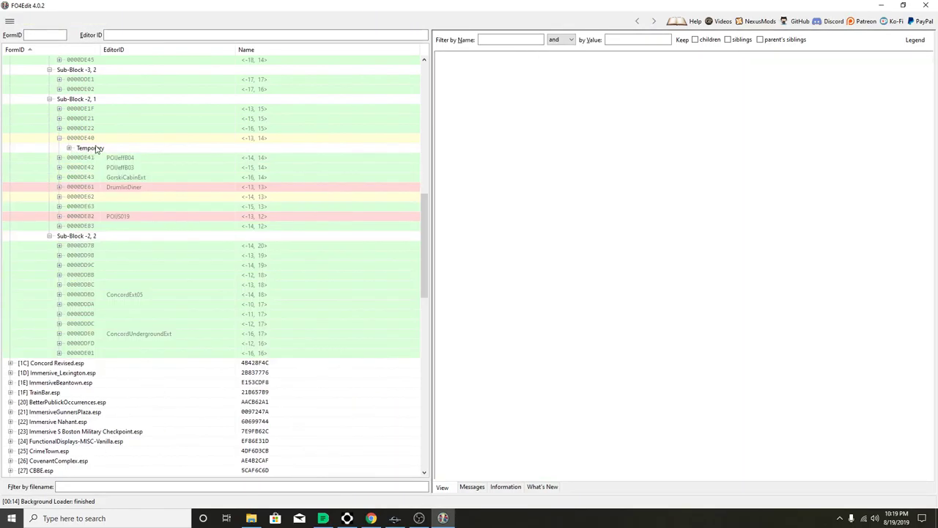
{"action": "left_click", "coordinate": [60, 139]}
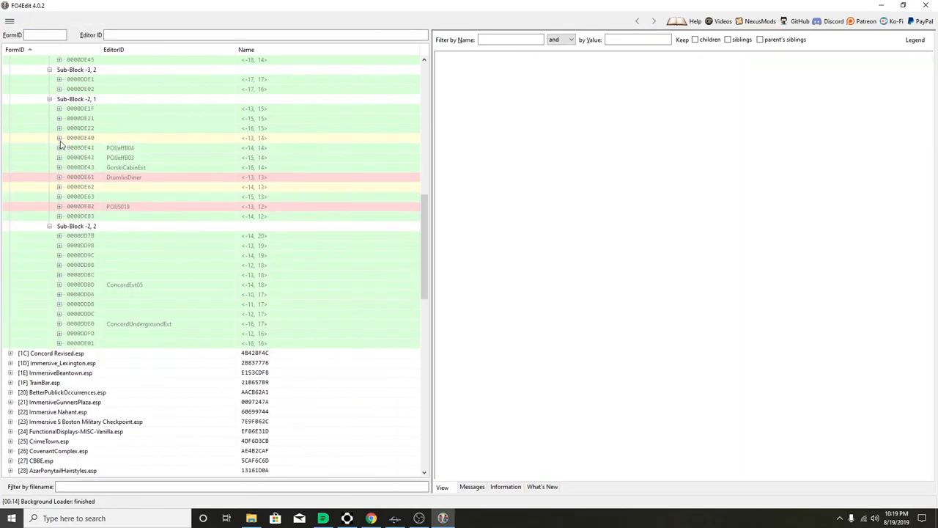
{"action": "left_click", "coordinate": [175, 140]}
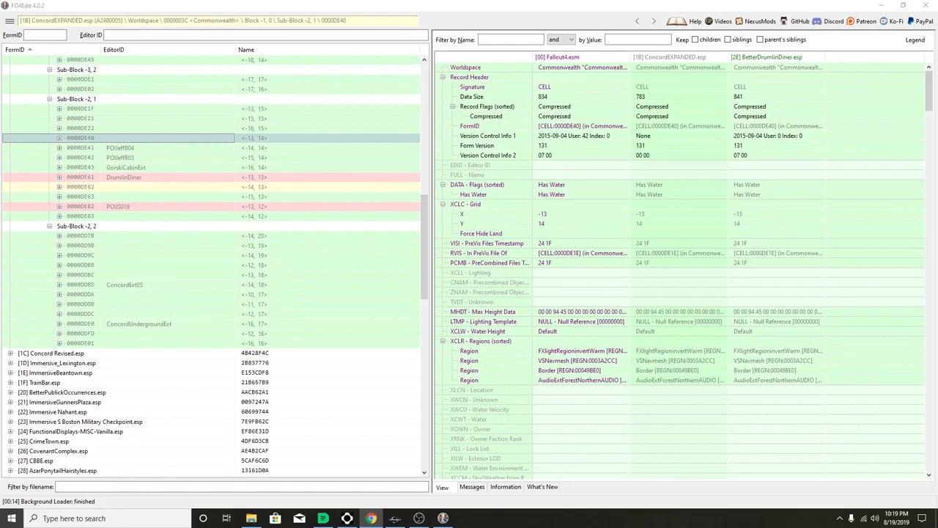
Switch to the Fo4-Previs workbook in Excel and locate the grid cells for -13,14, -13,15, -13,13 and -13,16
{"action": "key", "text": "alt+Tab"}
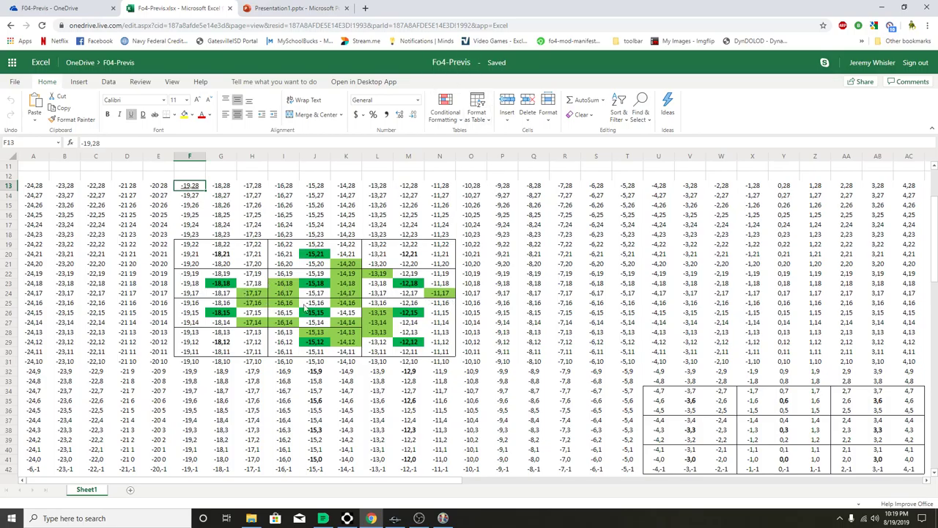
{"action": "left_click", "coordinate": [380, 323]}
{"action": "left_click", "coordinate": [382, 314]}
{"action": "left_click", "coordinate": [383, 334]}
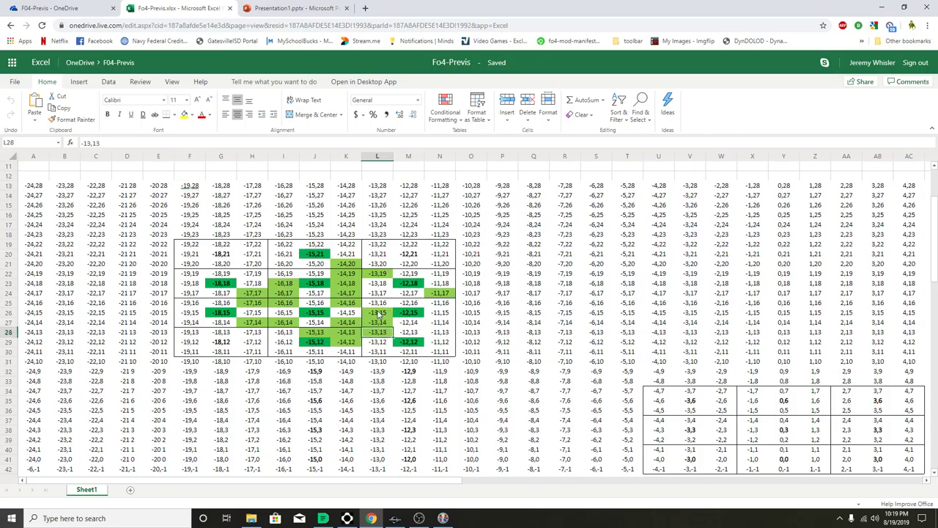
{"action": "left_click", "coordinate": [373, 304]}
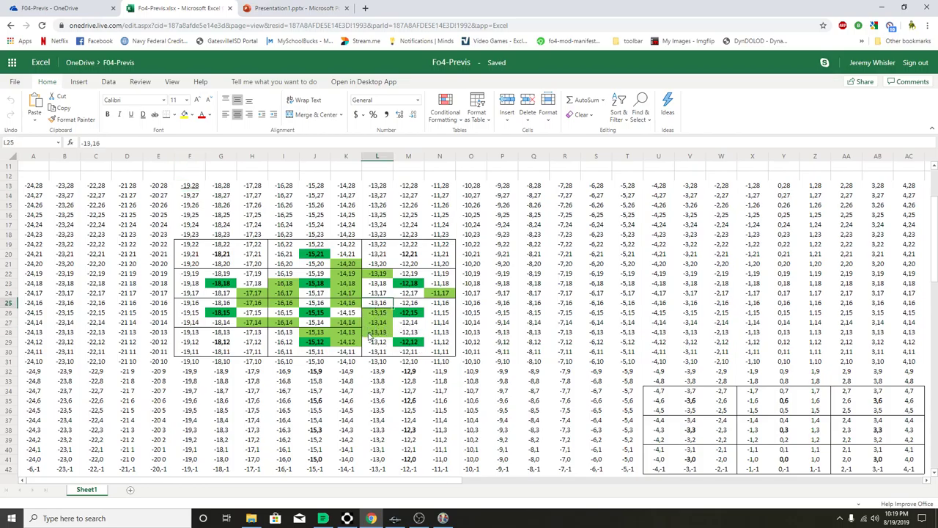
Apply a border to the three-by-three block L28:N30, spanning grid coordinates -13,13 to -11,11
{"action": "left_click", "coordinate": [373, 334]}
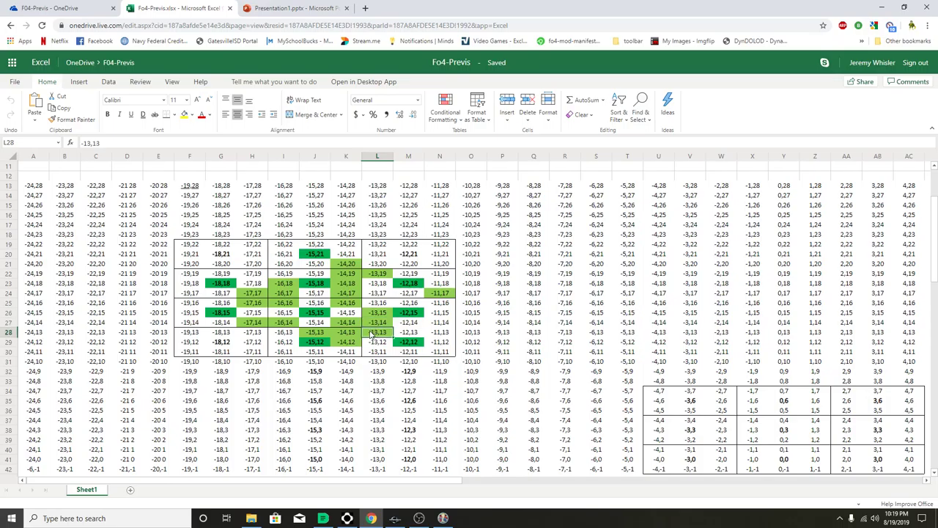
{"action": "left_click", "coordinate": [443, 352], "text": "shift"}
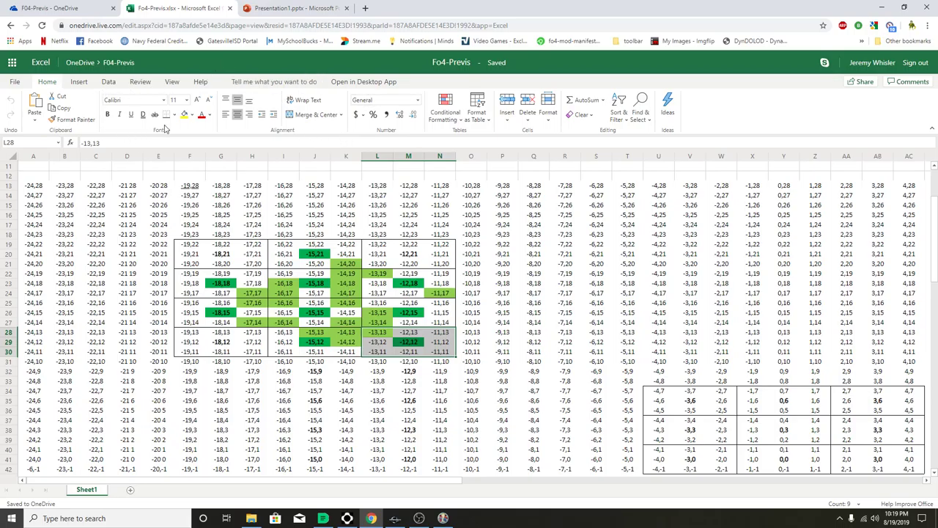
{"action": "left_click", "coordinate": [176, 116]}
{"action": "left_click", "coordinate": [186, 162]}
{"action": "left_click", "coordinate": [378, 312]}
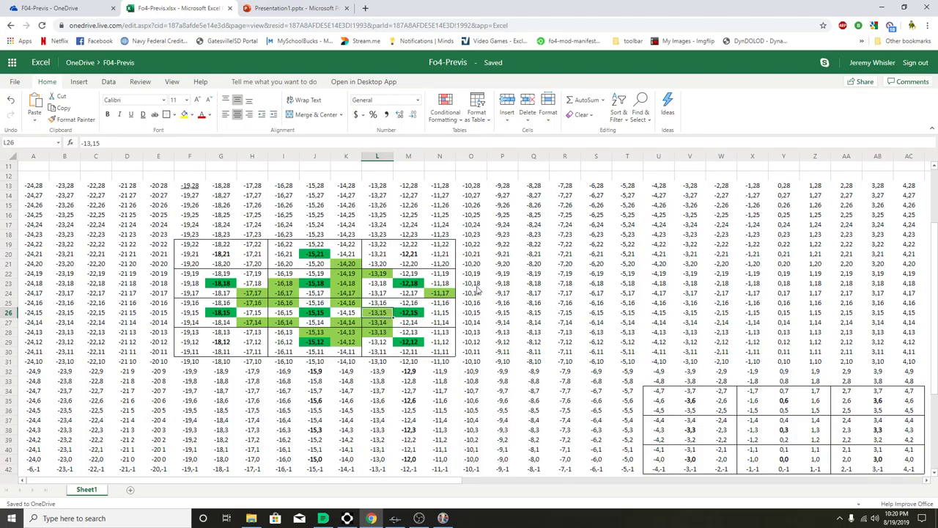
Switch back to FO4Edit and view the cell records DrumlinDiner (-13, 13) and POIJS019 (-13, 12)
{"action": "left_click_drag", "start_coordinate": [431, 11], "coordinate": [937, 13]}
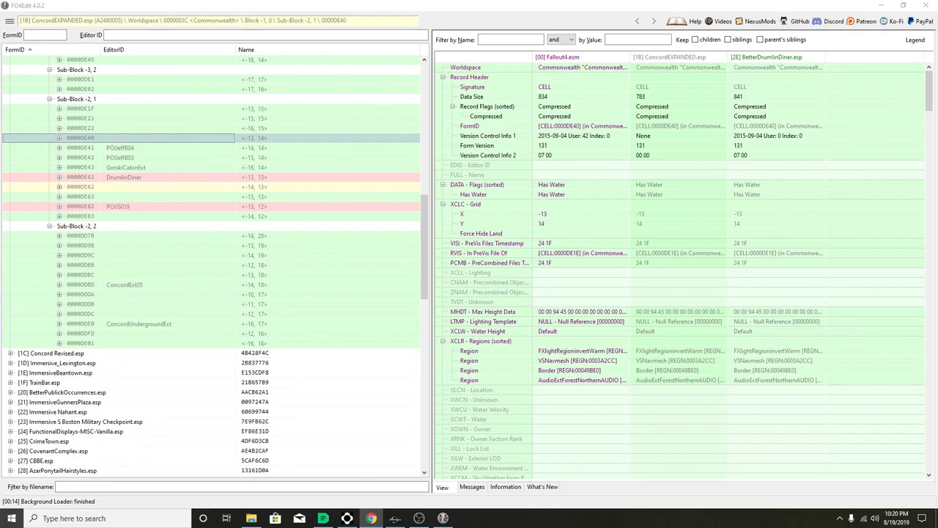
{"action": "left_click", "coordinate": [287, 178]}
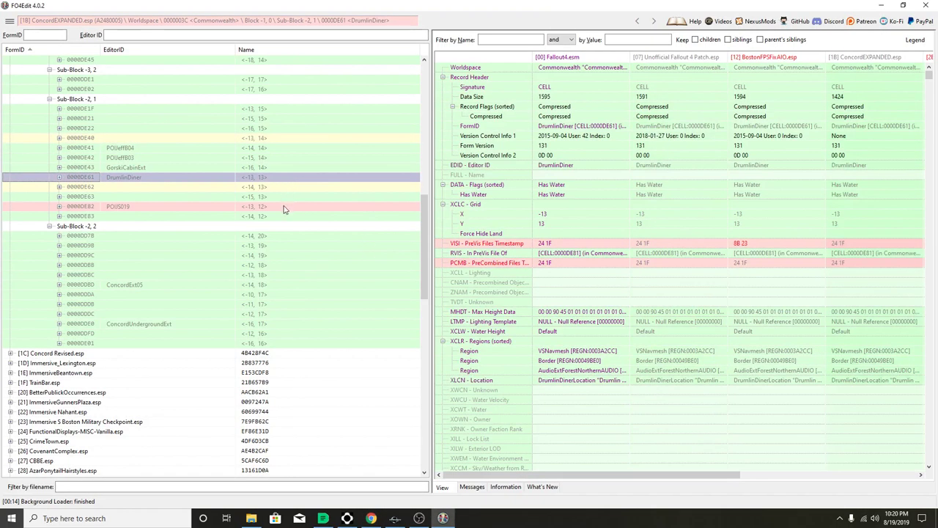
{"action": "left_click", "coordinate": [280, 207]}
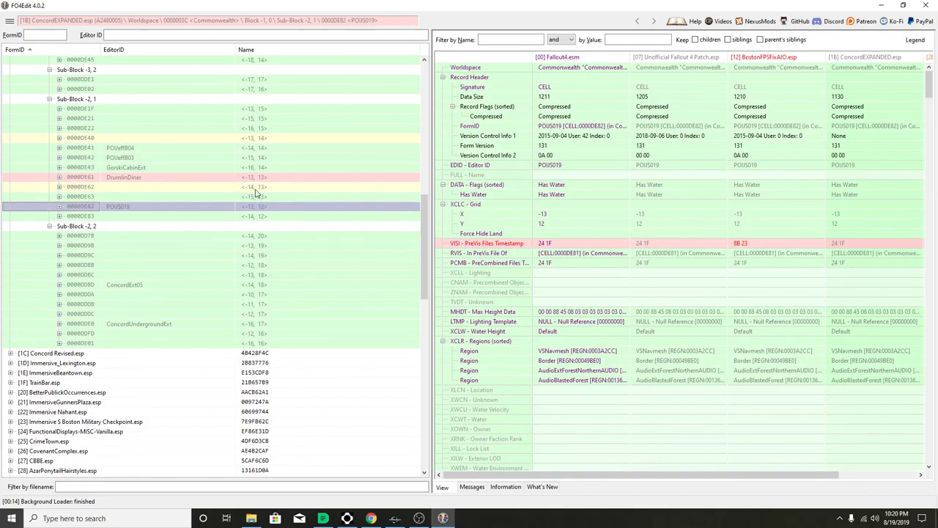
Switch to the Excel coordinate grid and check the highlighted cluster centers -12,12, -12,15 and -12,18
{"action": "key", "text": "alt+Tab"}
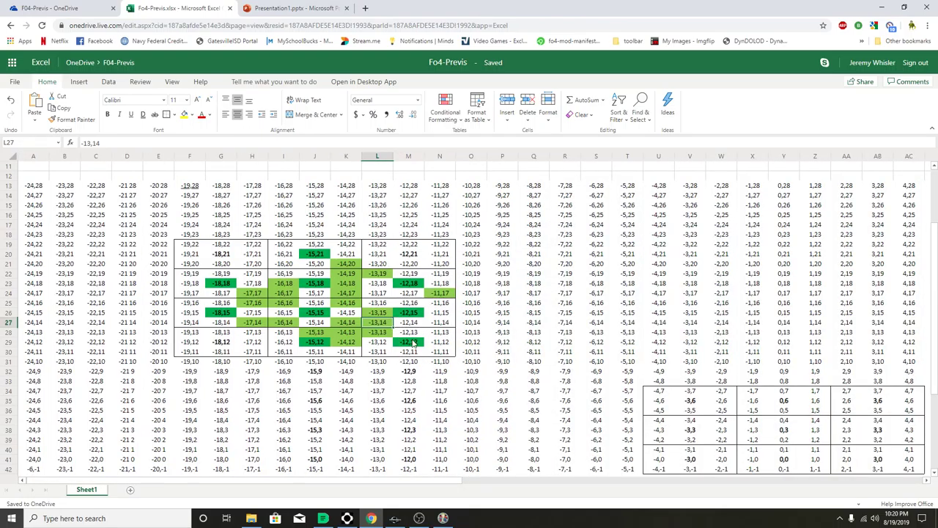
{"action": "left_click", "coordinate": [412, 342]}
{"action": "left_click", "coordinate": [413, 314]}
{"action": "left_click", "coordinate": [408, 286]}
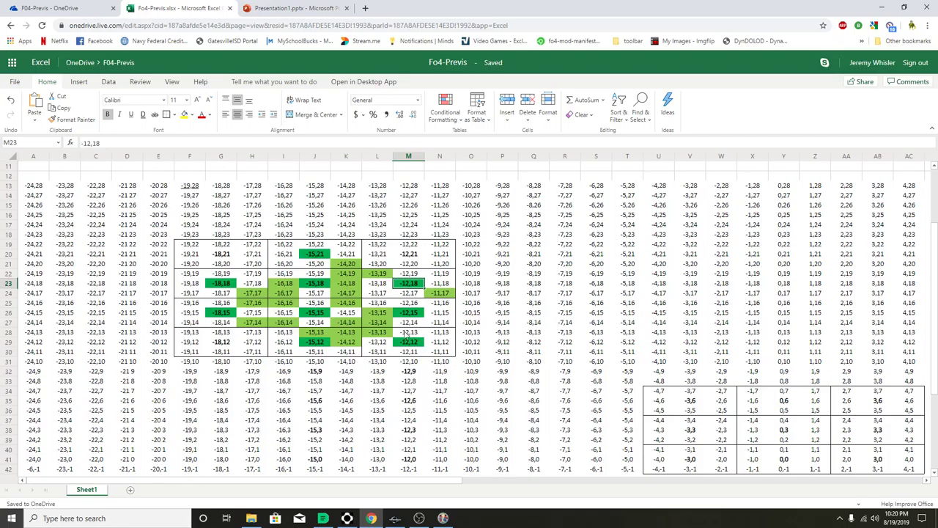
Trace the cluster centers along row 41 in steps of three, from 0,0 through -3,0, -6,0 and -9,0 to -12,0
{"action": "left_click", "coordinate": [783, 460]}
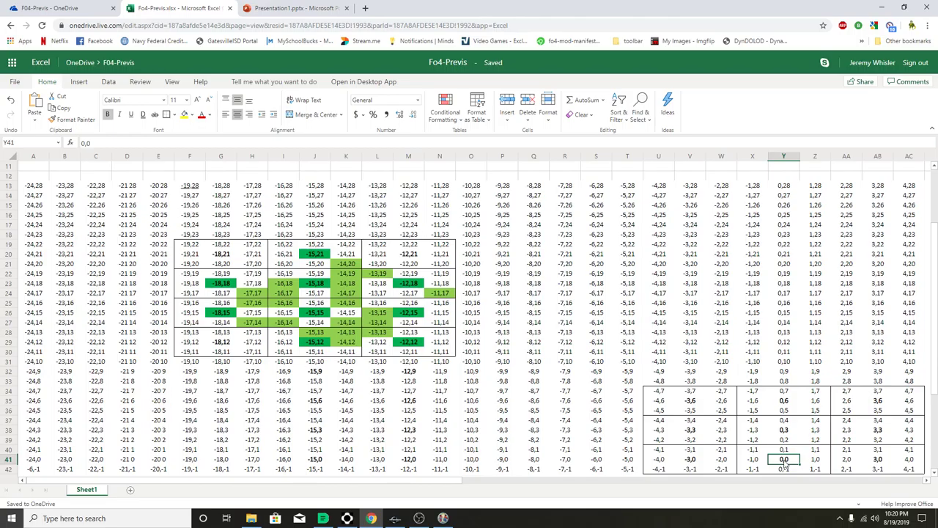
{"action": "left_click", "coordinate": [691, 461]}
{"action": "left_click", "coordinate": [600, 461]}
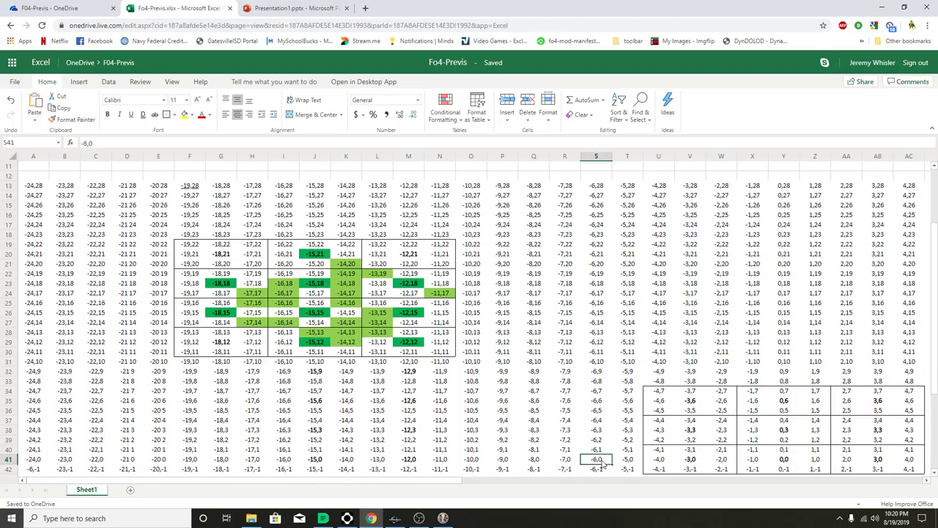
{"action": "left_click", "coordinate": [506, 461]}
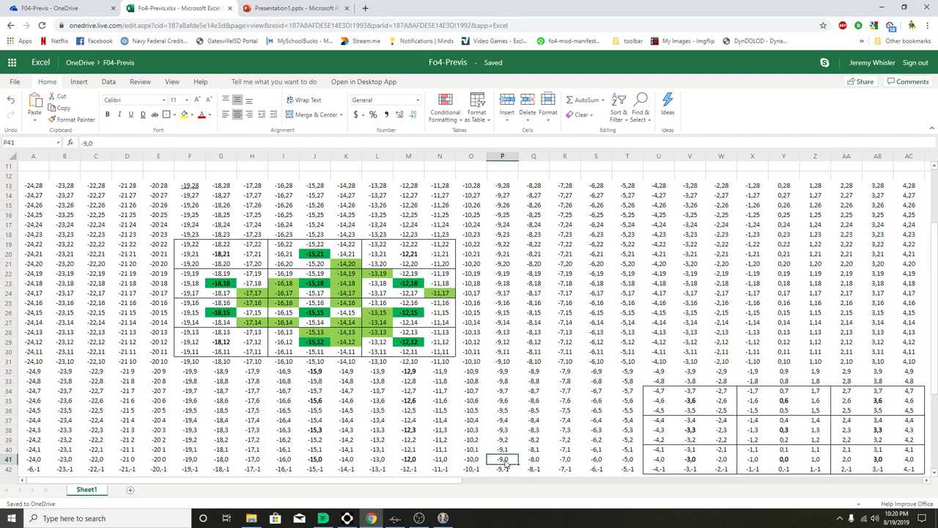
{"action": "left_click", "coordinate": [417, 459]}
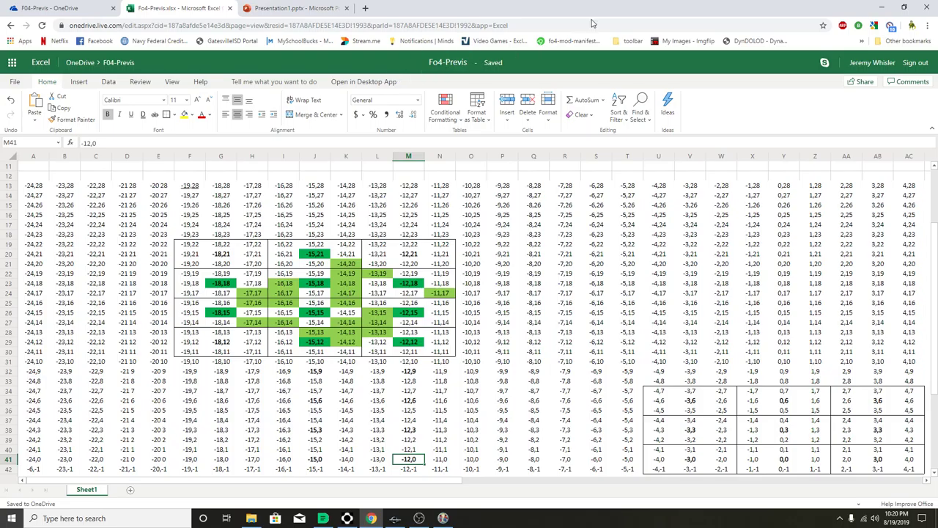
Go through edited cell -13,19 and the cluster centers in the bordered area, including -12,18, -15,21, -18,21, -18,18, -18,15 and -12,21
{"action": "left_click", "coordinate": [382, 275]}
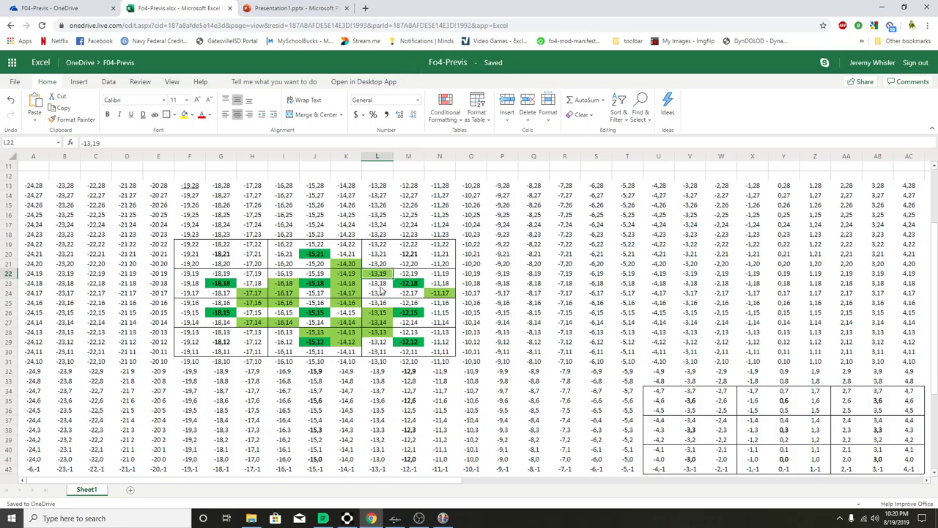
{"action": "left_click", "coordinate": [407, 285]}
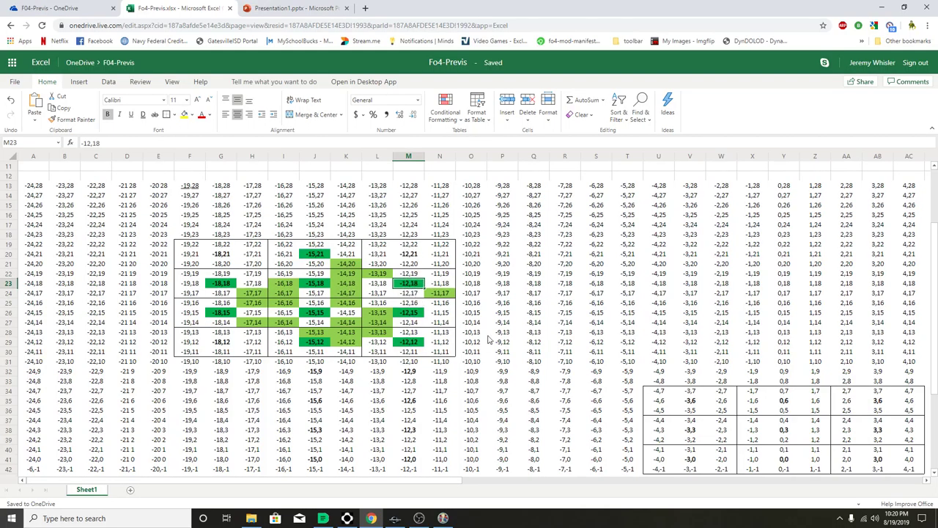
{"action": "left_click", "coordinate": [319, 258]}
{"action": "left_click", "coordinate": [219, 255]}
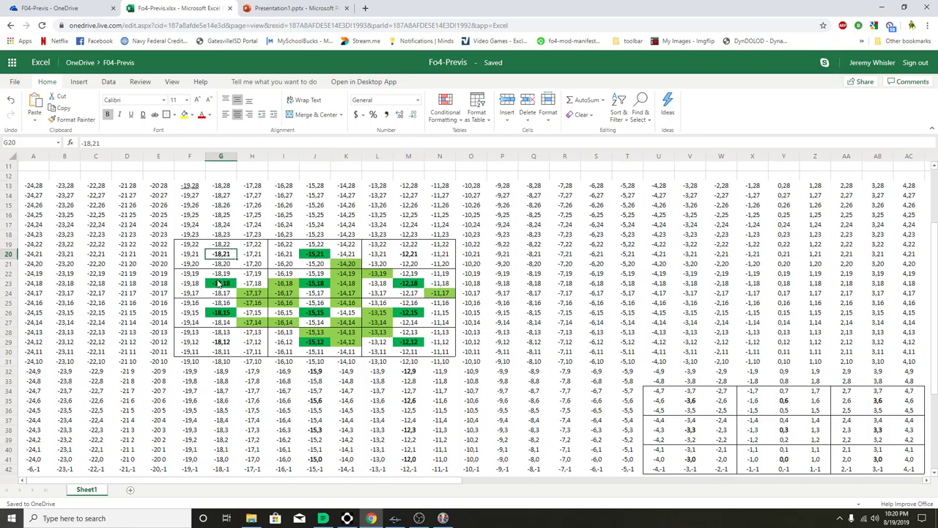
{"action": "left_click", "coordinate": [218, 286]}
{"action": "left_click", "coordinate": [216, 311]}
{"action": "left_click", "coordinate": [317, 324]}
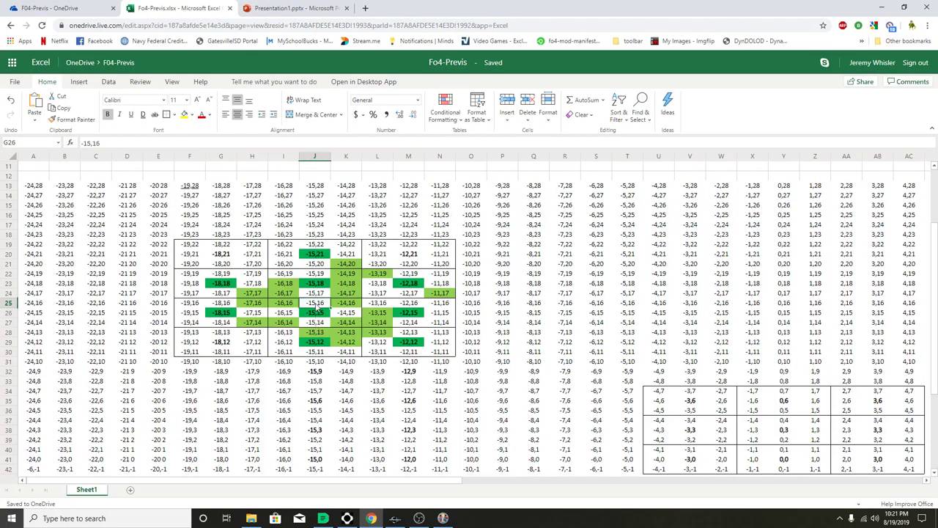
{"action": "left_click", "coordinate": [400, 310]}
{"action": "left_click", "coordinate": [409, 284]}
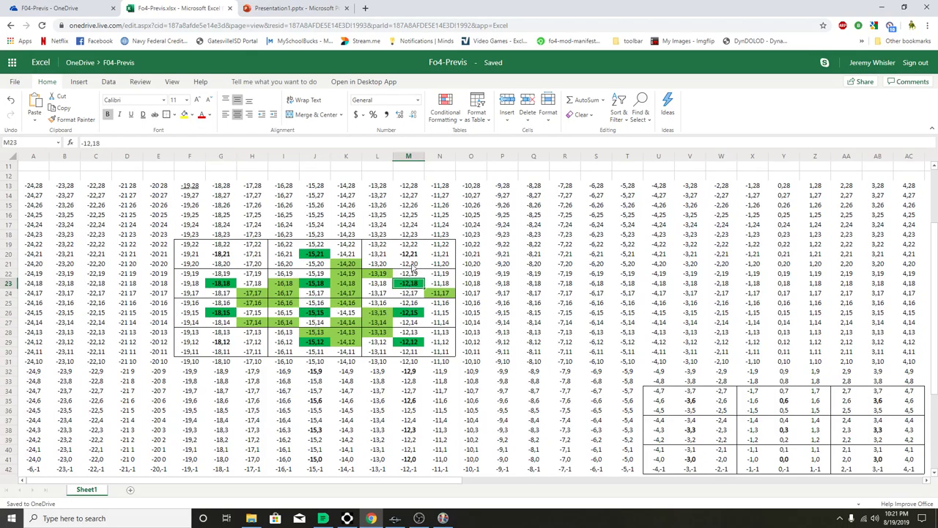
{"action": "left_click", "coordinate": [414, 256]}
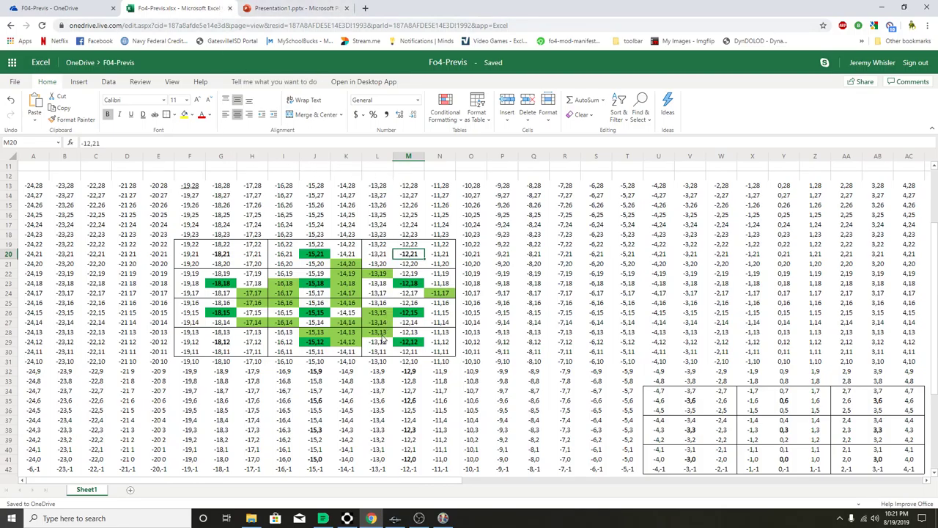
Switch to the Creation Kit and load the Commonwealth cell DrumlinDiner at X -13, Y 13
{"action": "key", "text": "alt+Tab"}
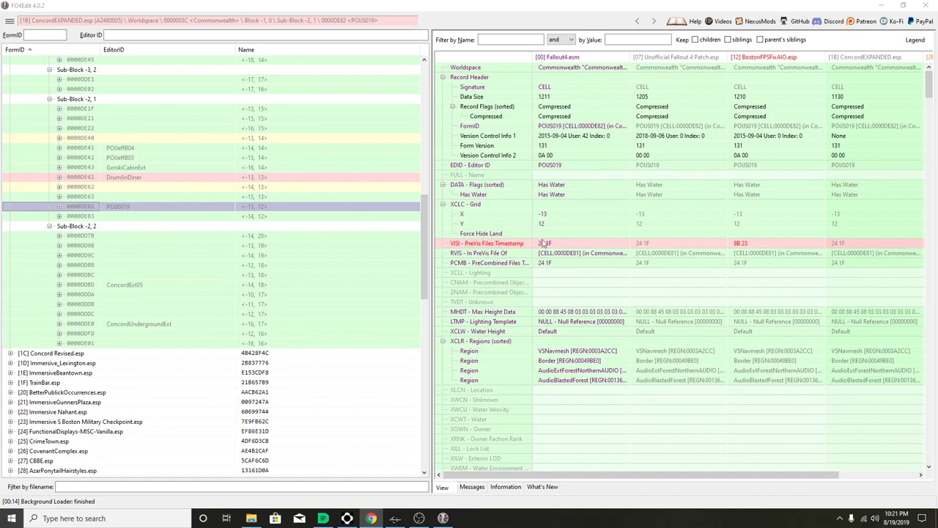
{"action": "left_click", "coordinate": [882, 6]}
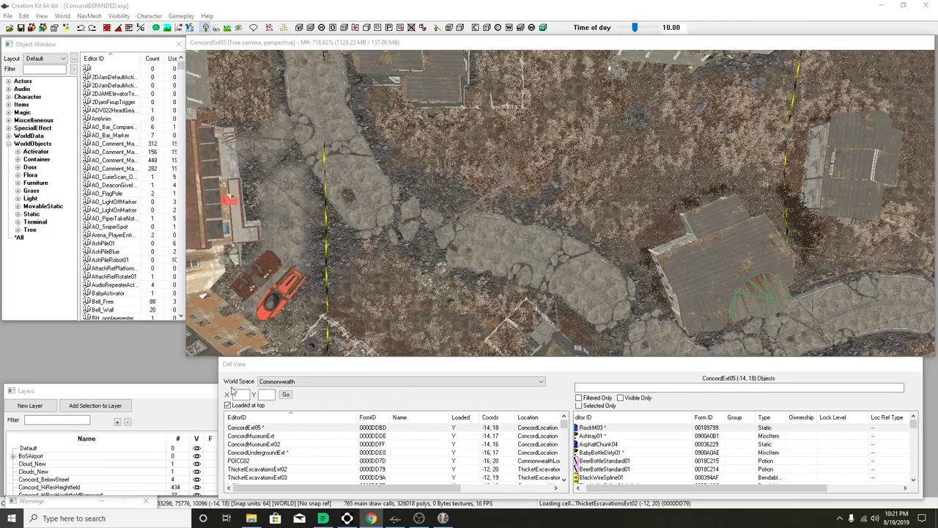
{"action": "left_click", "coordinate": [248, 395]}
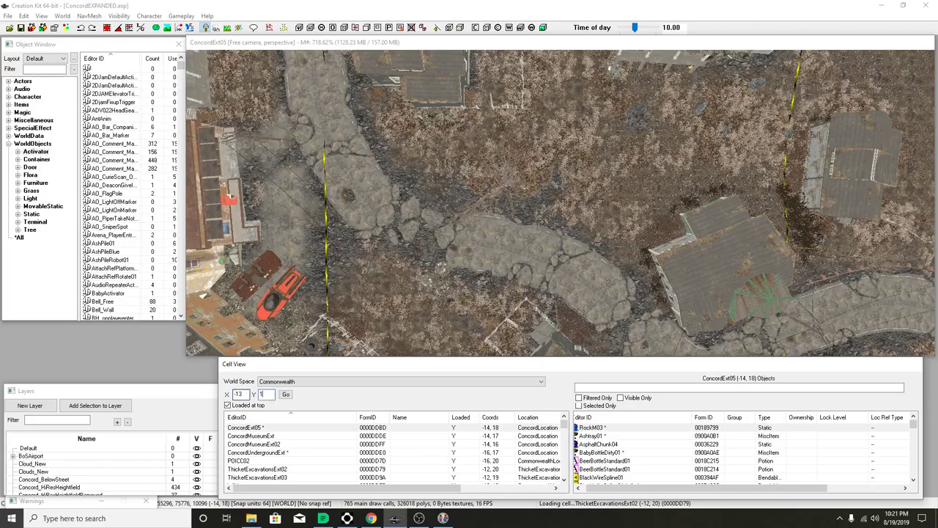
{"action": "key", "text": "Return"}
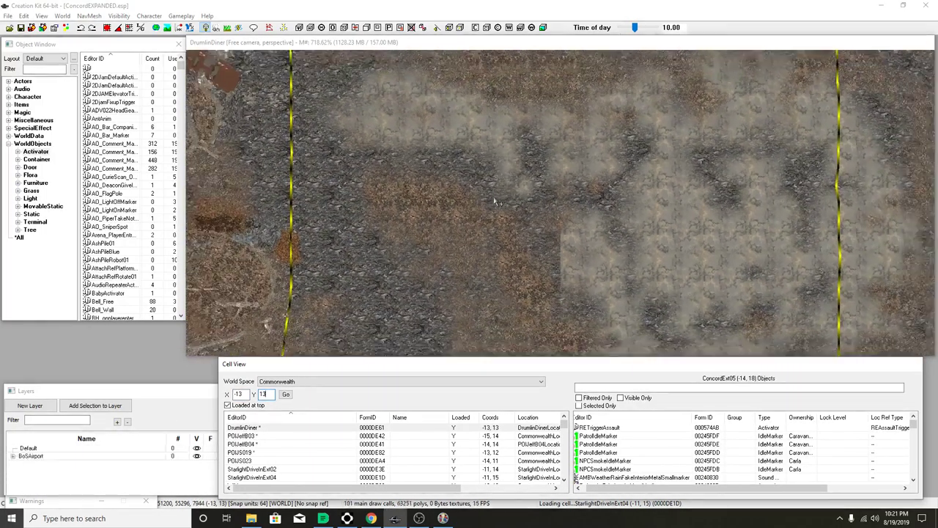
{"action": "scroll", "coordinate": [496, 201], "scroll_direction": "down", "scroll_amount": 2}
{"action": "left_click", "coordinate": [472, 50]}
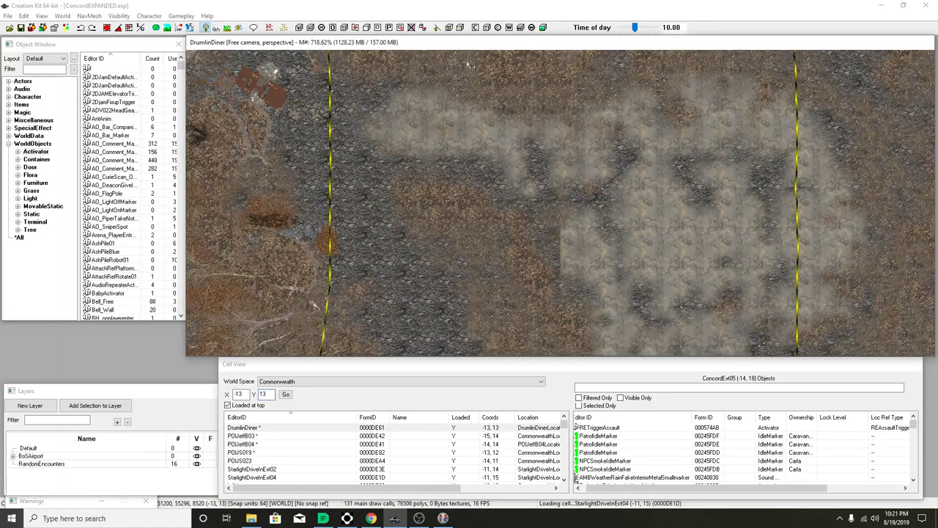
{"action": "scroll", "coordinate": [471, 56], "scroll_direction": "down", "scroll_amount": 1}
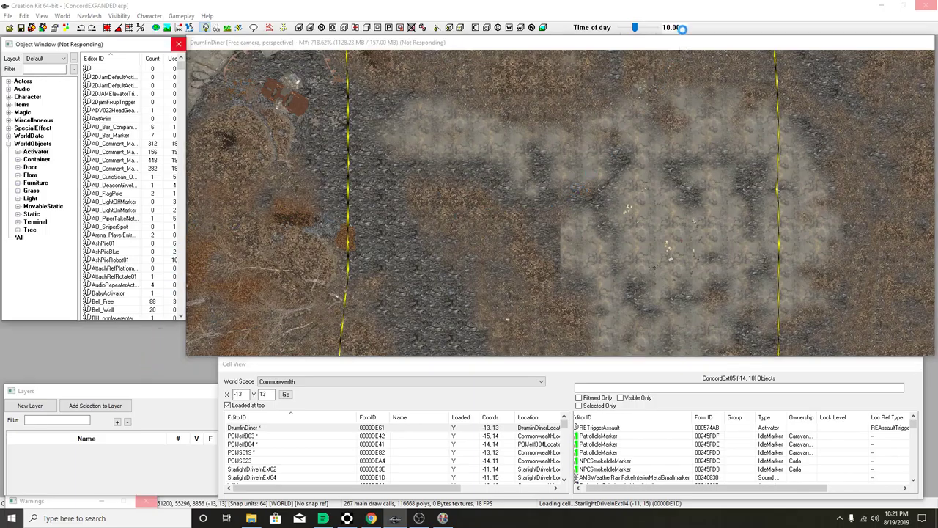
{"action": "mouse_move", "coordinate": [403, 520]}
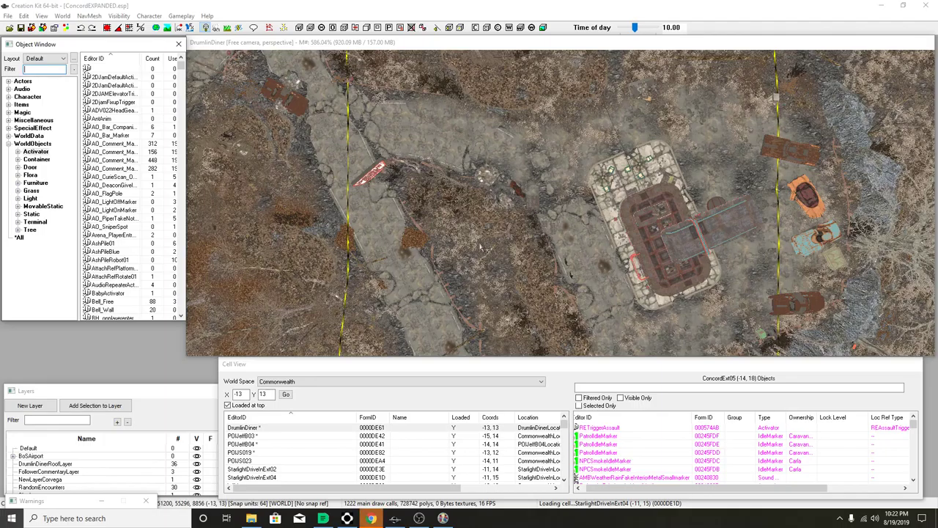
{"action": "scroll", "coordinate": [543, 245], "scroll_direction": "down", "scroll_amount": 2}
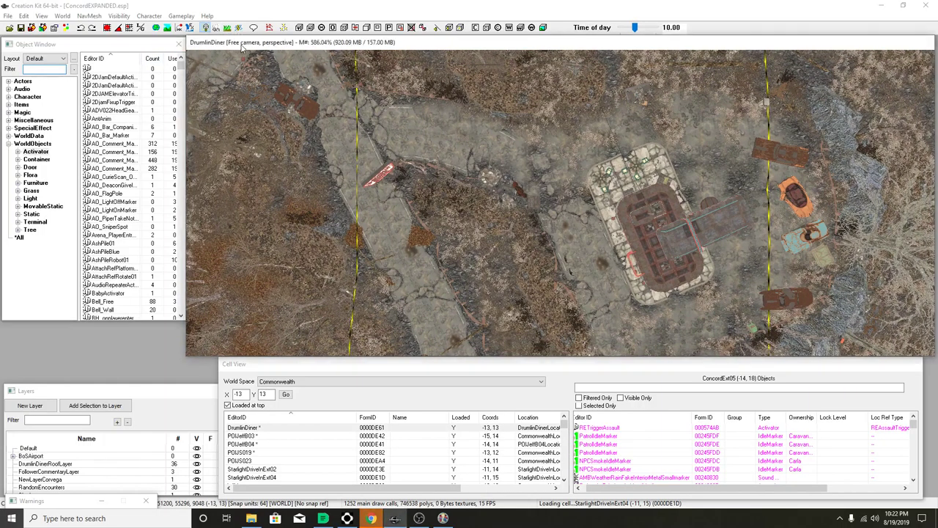
Precombine geometry for the current cell DrumlinDiner (-13, 13)
{"action": "left_click", "coordinate": [70, 17]}
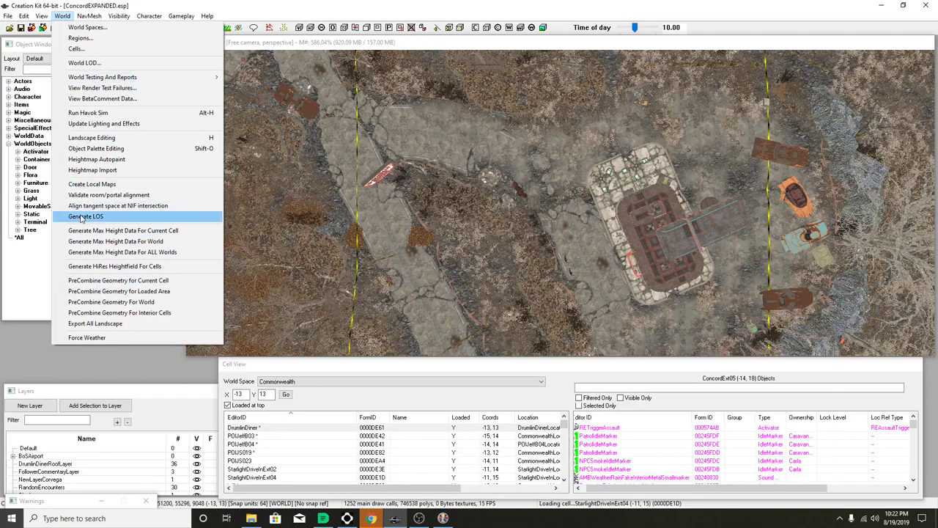
{"action": "left_click", "coordinate": [103, 280]}
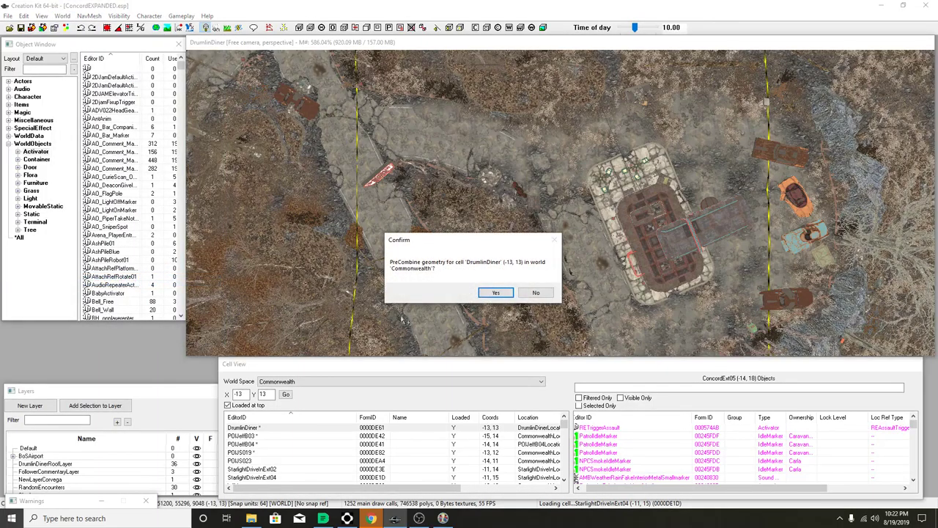
{"action": "left_click", "coordinate": [496, 292]}
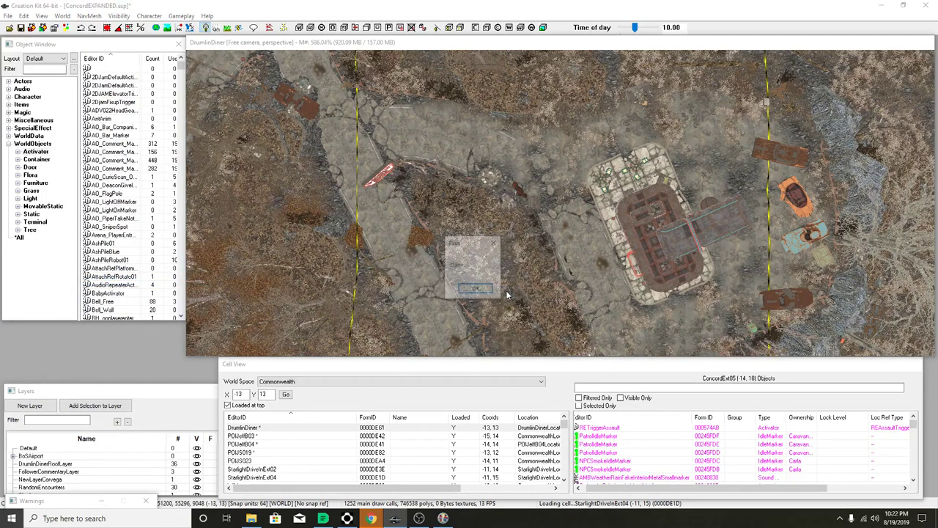
{"action": "left_click", "coordinate": [477, 289]}
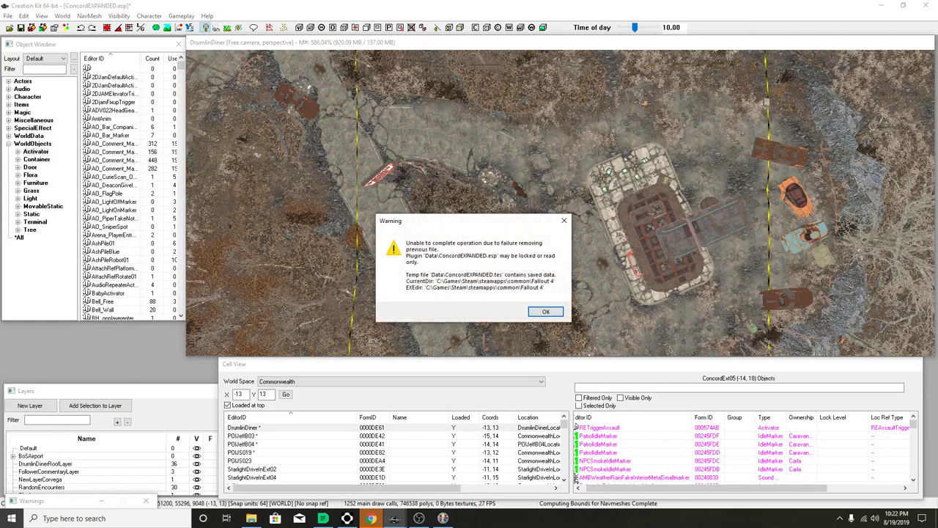
Close FO4Edit to release the locked plugin, and save ConcordEXPANDED.esp in the Creation Kit
{"action": "left_click", "coordinate": [546, 311]}
{"action": "left_click", "coordinate": [443, 518]}
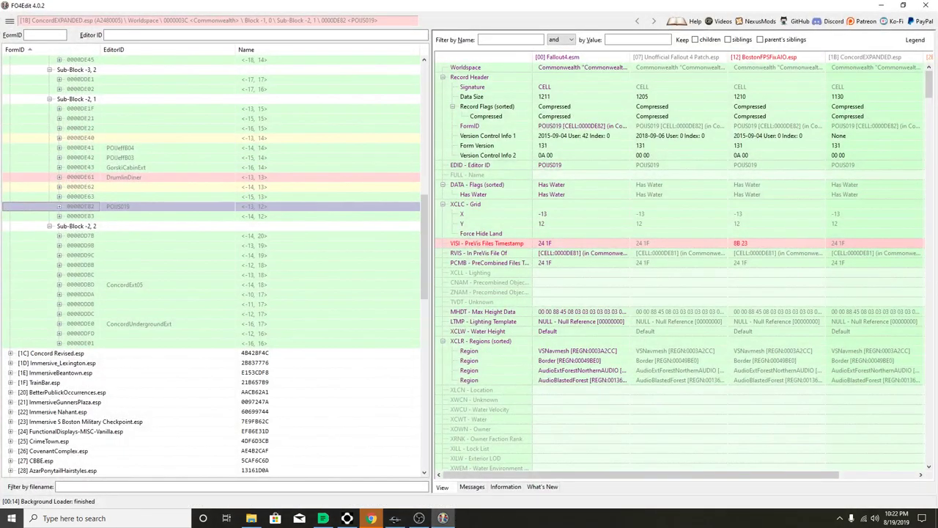
{"action": "double_click", "coordinate": [494, 5]}
{"action": "key", "text": "alt+Tab"}
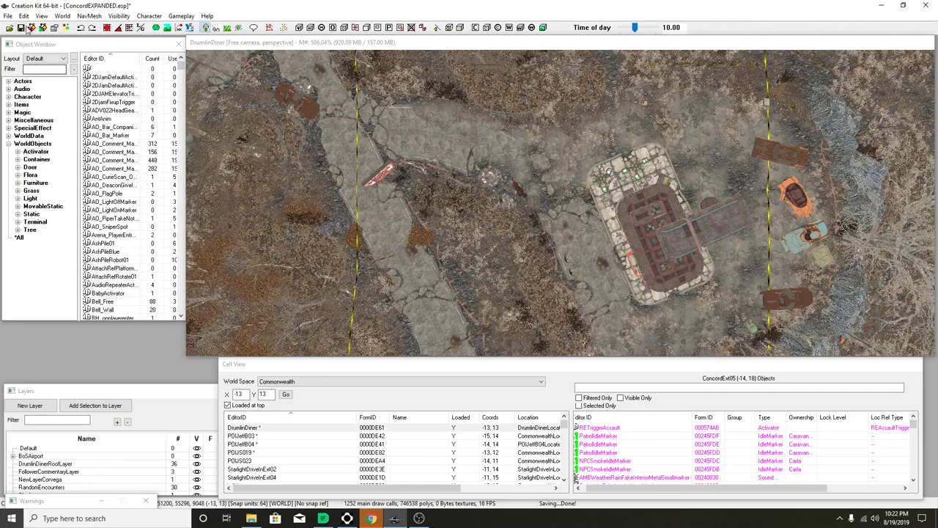
{"action": "left_click", "coordinate": [21, 28]}
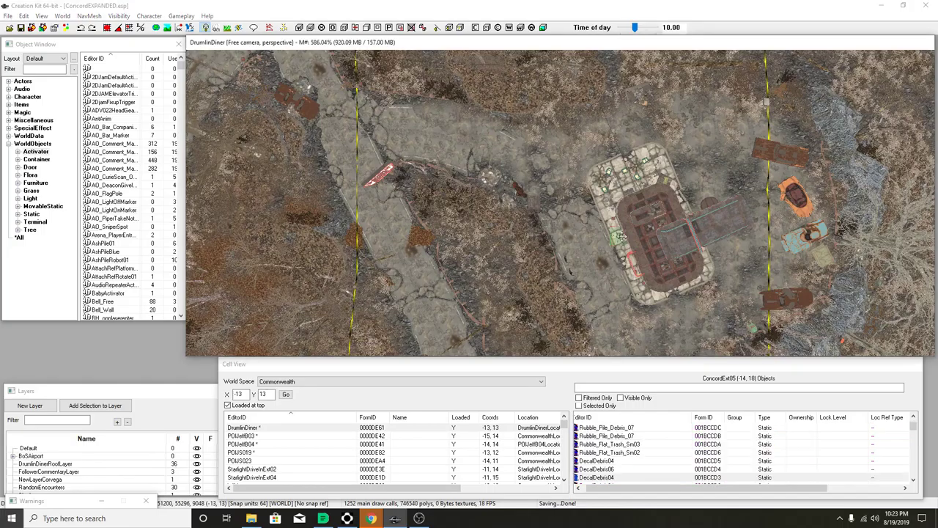
Make the adjacent cell POIJS019 (-13, 12) the current cell in the render view
{"action": "middle_click_drag", "start_coordinate": [610, 266], "coordinate": [586, 125]}
{"action": "middle_click_drag", "start_coordinate": [582, 285], "coordinate": [564, 147]}
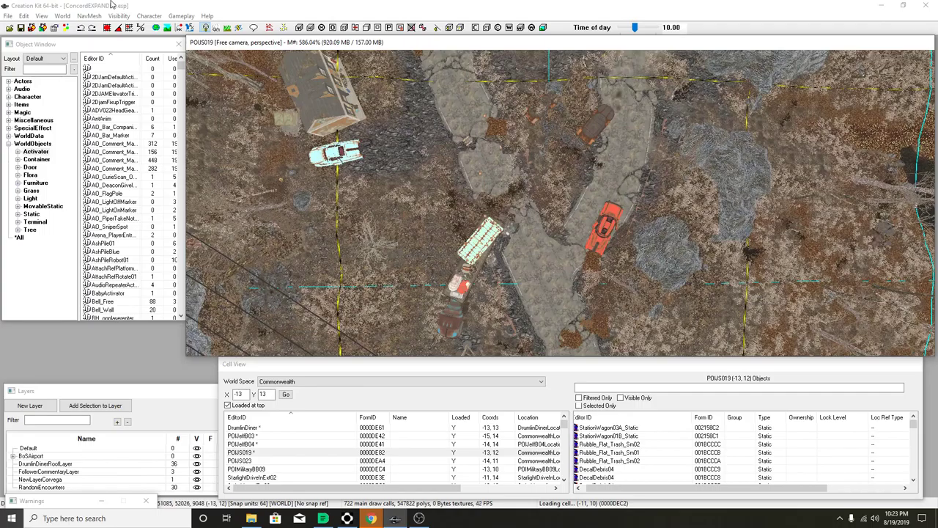
{"action": "left_click", "coordinate": [58, 16]}
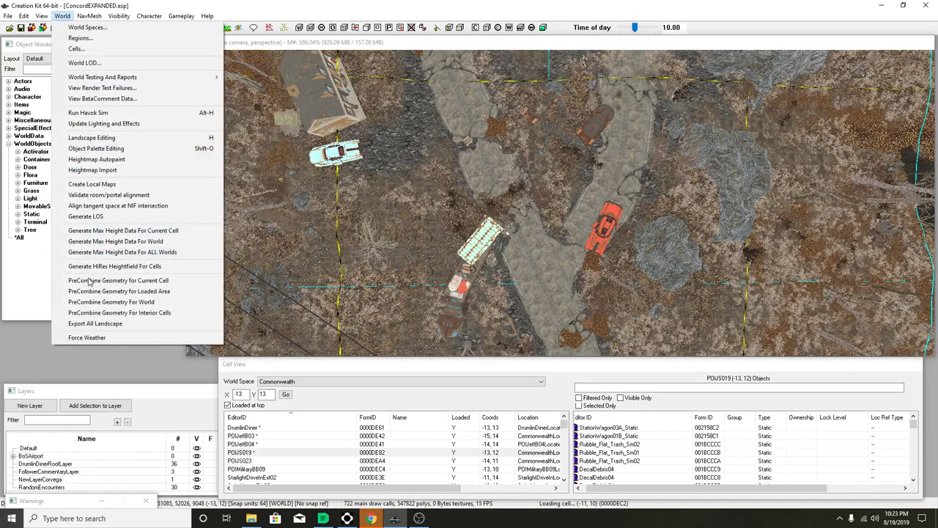
{"action": "left_click", "coordinate": [150, 291]}
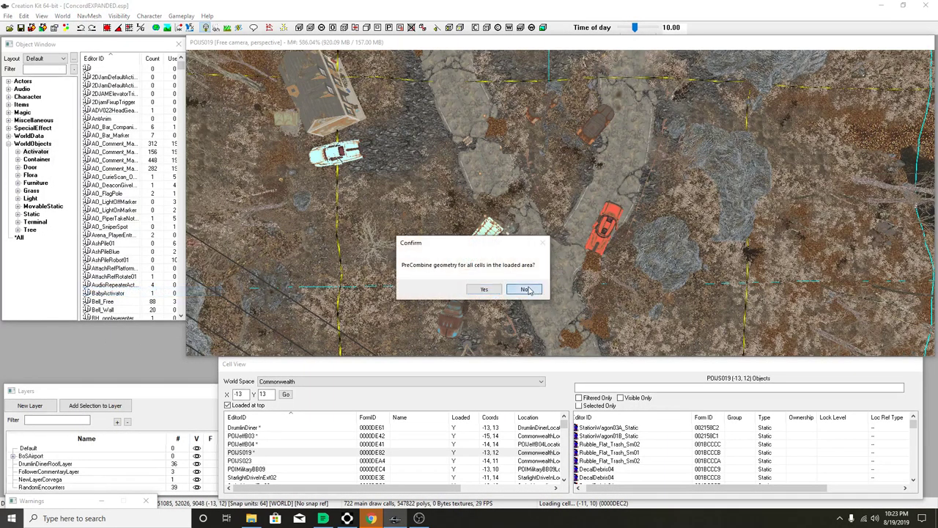
{"action": "left_click", "coordinate": [525, 289]}
Precombine geometry for the current cell POIJS019 (-13, 12) and save the plugin
{"action": "left_click", "coordinate": [62, 16]}
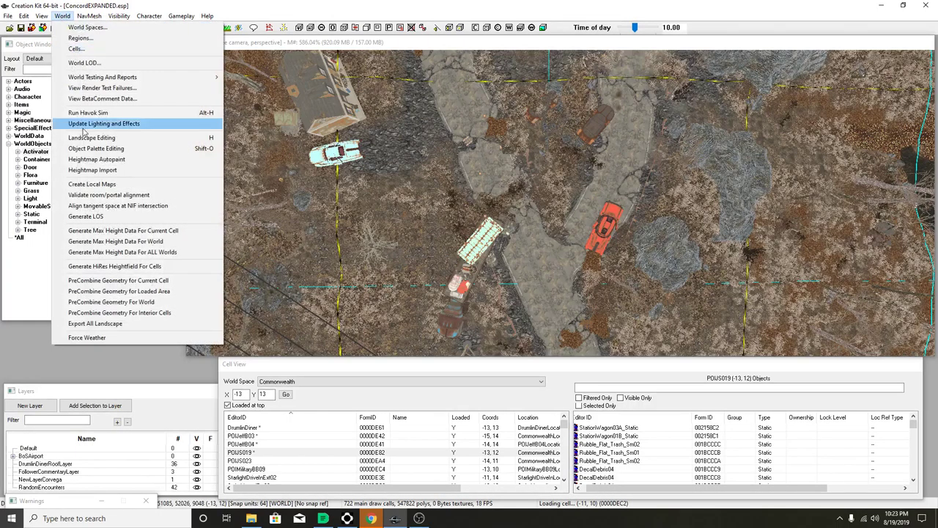
{"action": "left_click", "coordinate": [111, 281]}
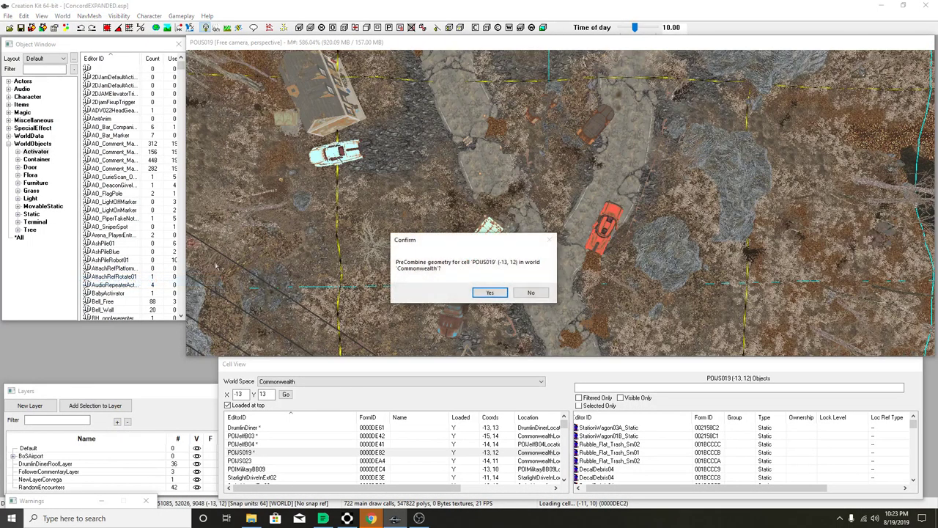
{"action": "left_click", "coordinate": [484, 290]}
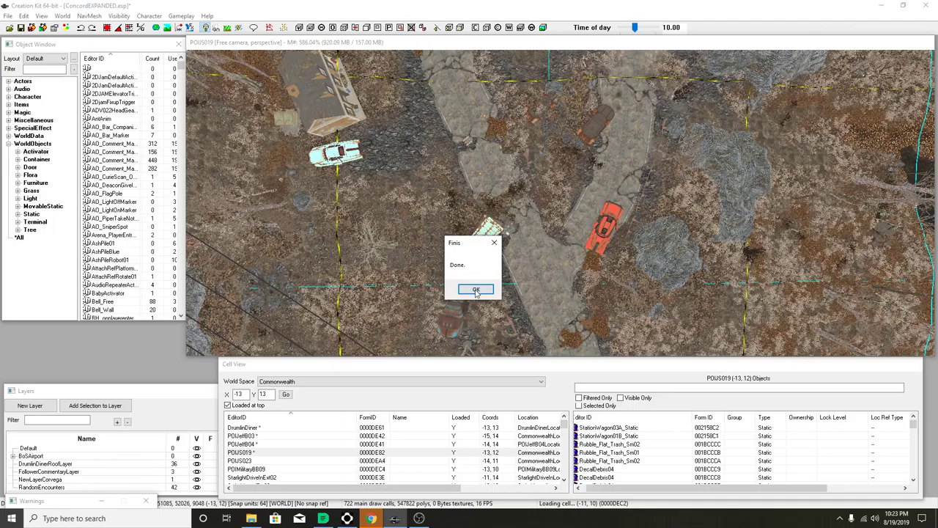
{"action": "left_click", "coordinate": [476, 289]}
{"action": "left_click", "coordinate": [22, 28]}
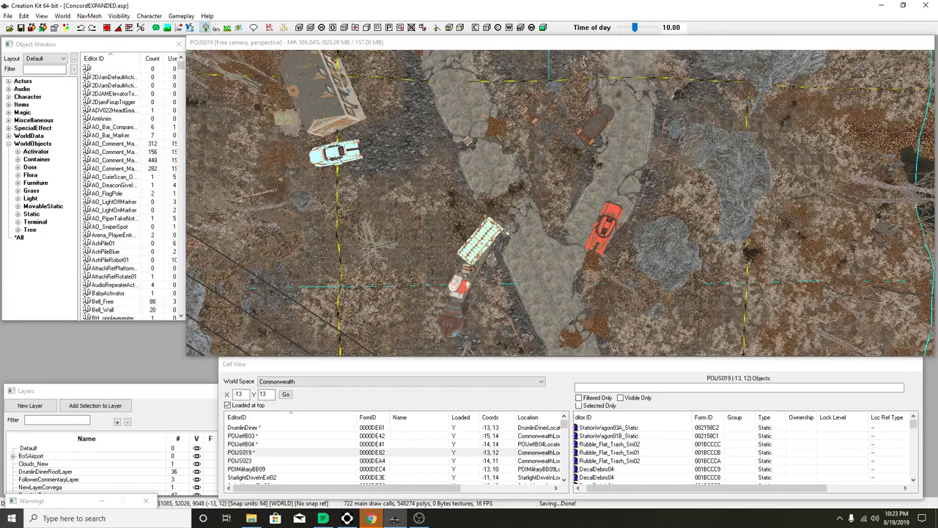
Switch to the Excel coordinate grid and fill cells -13,12 and -13,13 with standard orange
{"action": "left_click", "coordinate": [371, 519]}
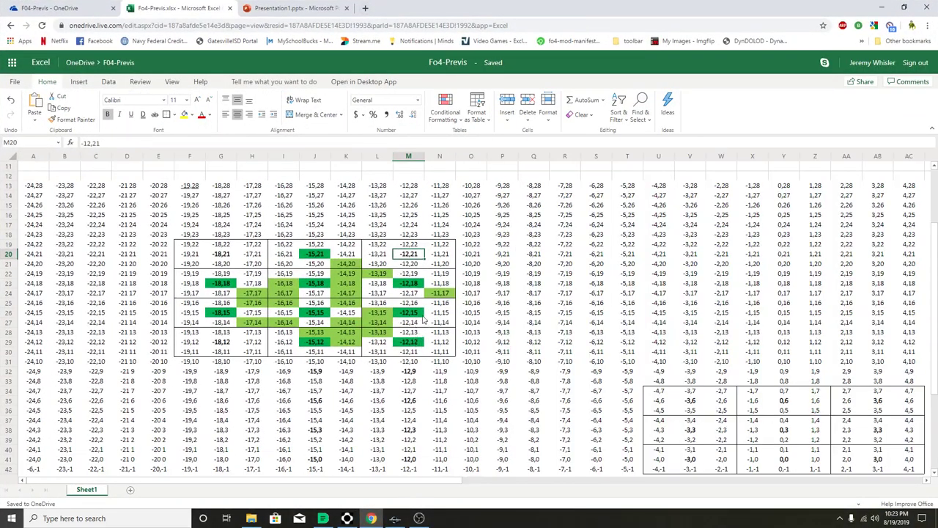
{"action": "left_click", "coordinate": [381, 332]}
{"action": "left_click", "coordinate": [383, 342]}
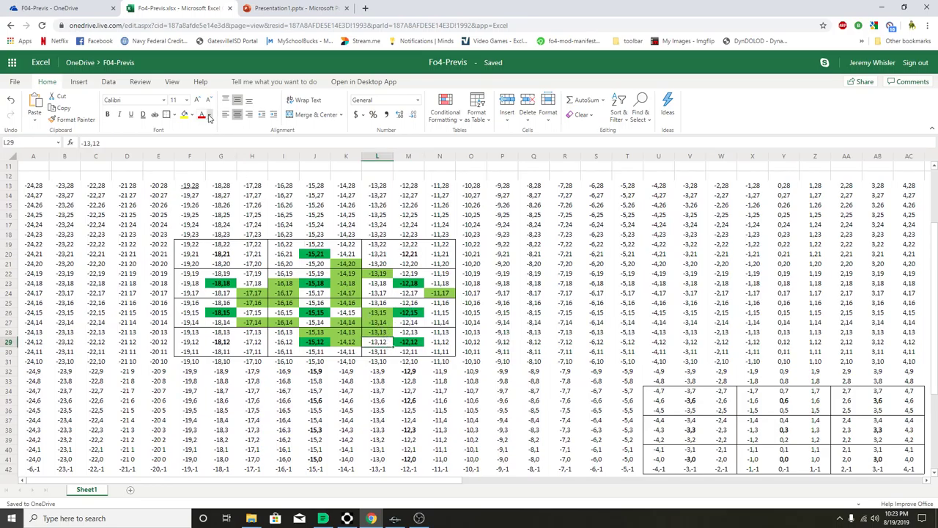
{"action": "left_click", "coordinate": [192, 115]}
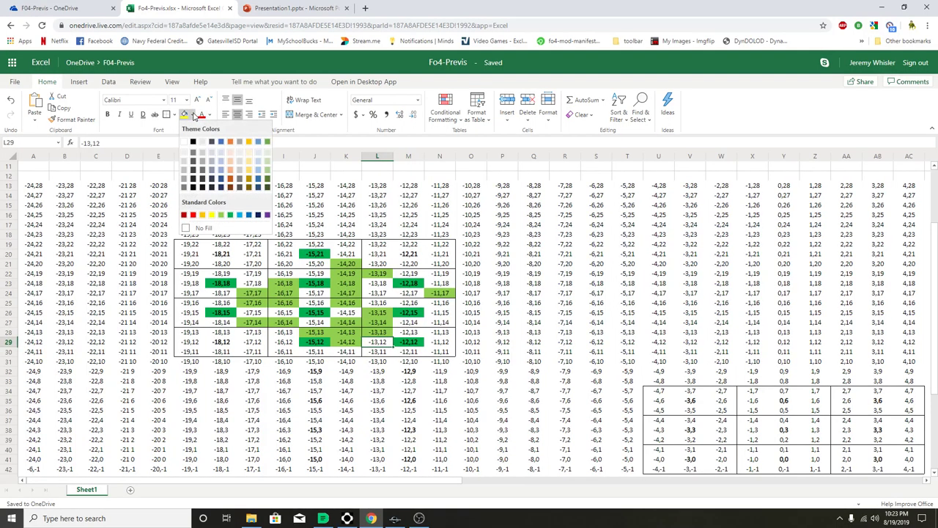
{"action": "left_click", "coordinate": [248, 153]}
{"action": "left_click", "coordinate": [192, 117]}
{"action": "left_click", "coordinate": [202, 214]}
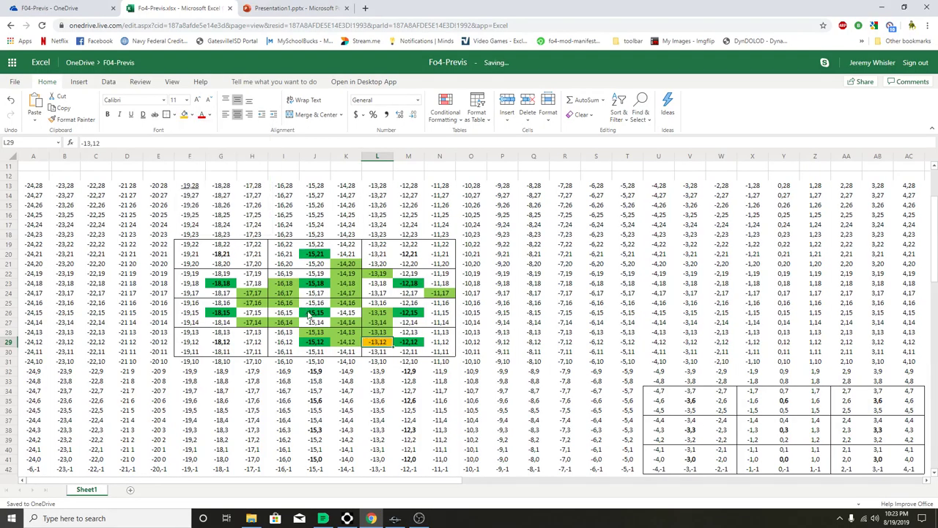
{"action": "left_click", "coordinate": [377, 332]}
{"action": "left_click", "coordinate": [184, 115]}
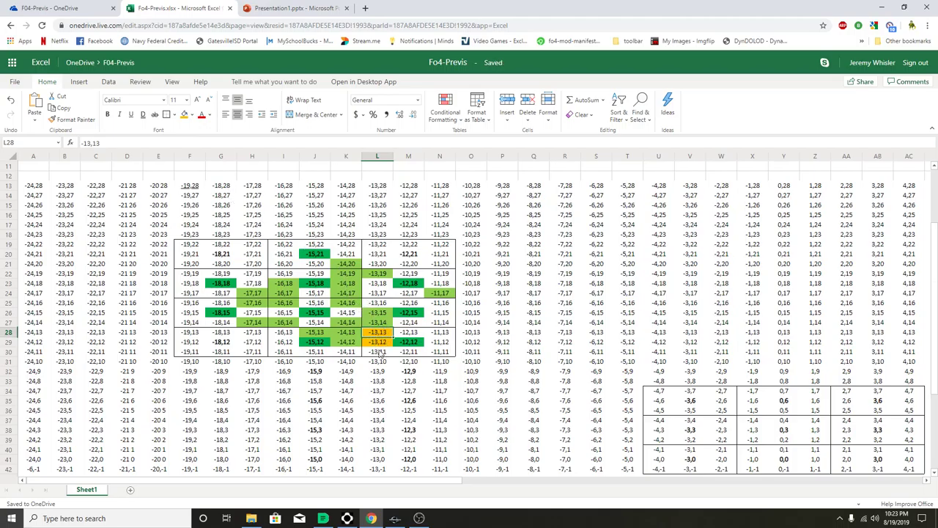
Check cluster center -12,12 in the grid, and bring up the matching Wilderness (-12, 12) cell in the Creation Kit
{"action": "left_click", "coordinate": [413, 344]}
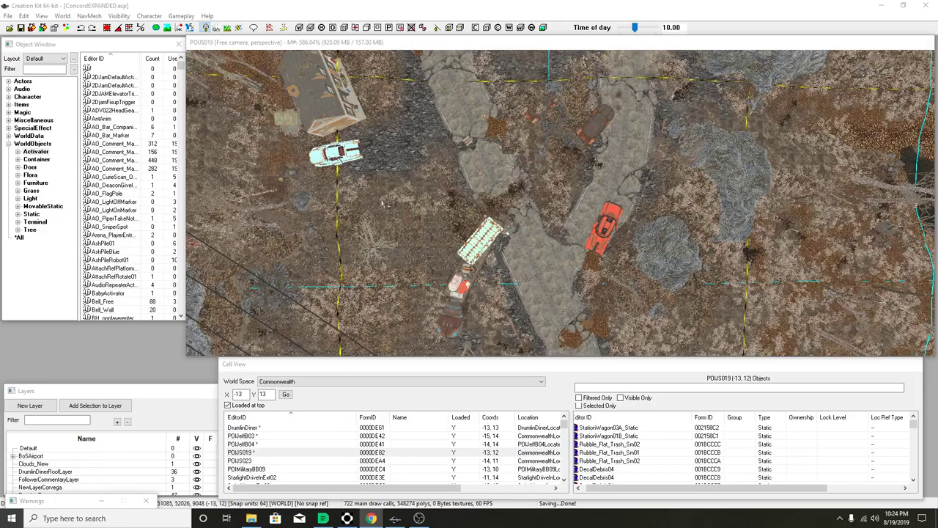
{"action": "middle_click_drag", "start_coordinate": [539, 282], "coordinate": [664, 210]}
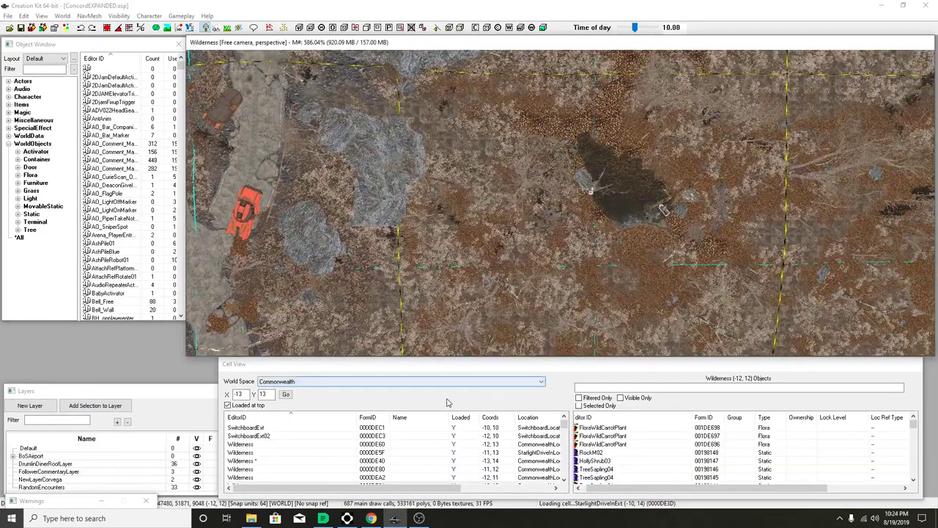
{"action": "left_click", "coordinate": [464, 460]}
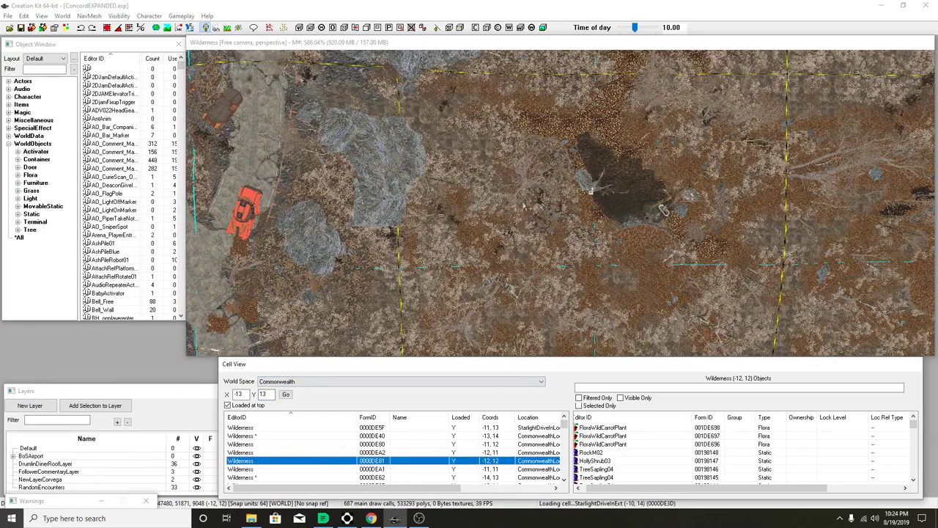
{"action": "scroll", "coordinate": [528, 207], "scroll_direction": "down", "scroll_amount": 5}
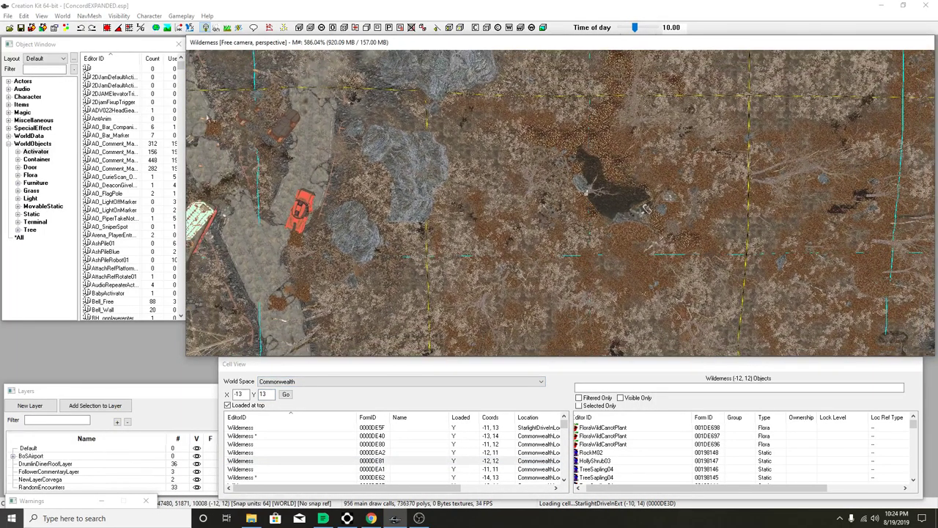
Generate precombined visibility for the current cell, Wilderness (-12, 12), and save the plugin
{"action": "left_click", "coordinate": [119, 16]}
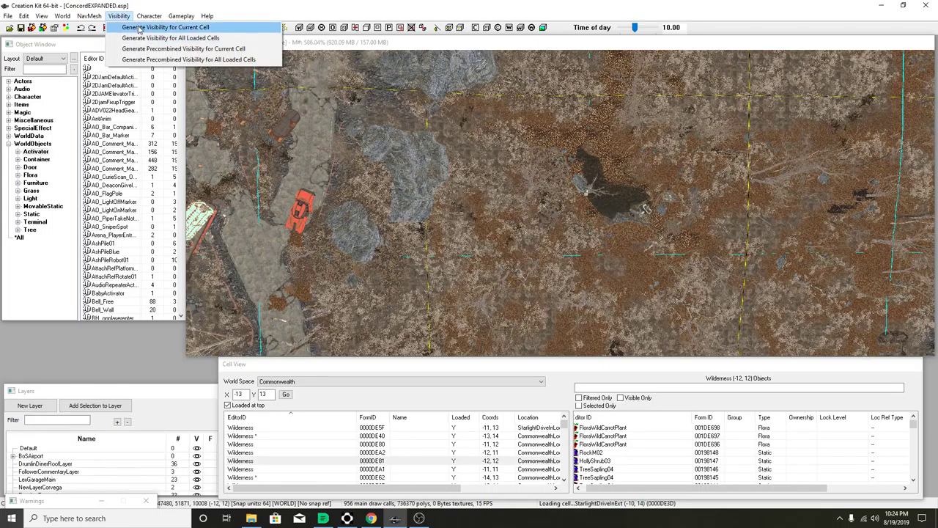
{"action": "left_click", "coordinate": [139, 28]}
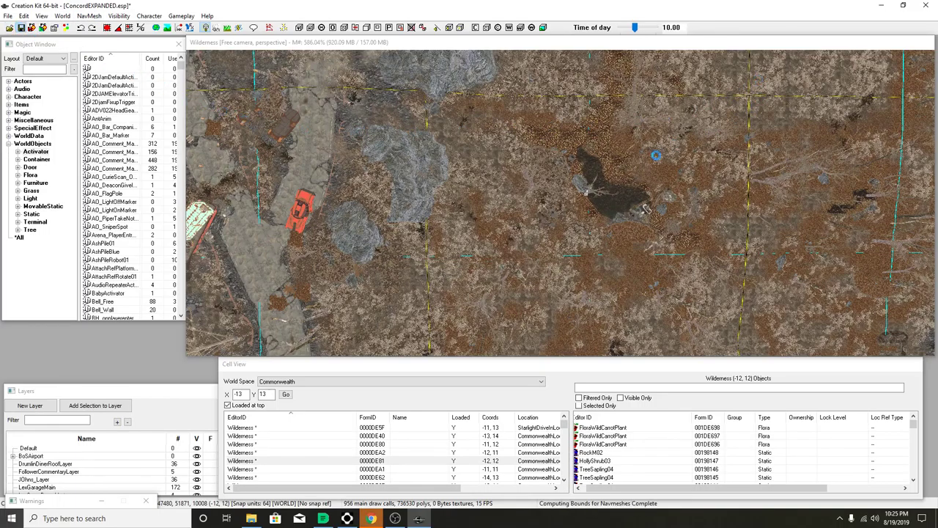
{"action": "left_click", "coordinate": [121, 16]}
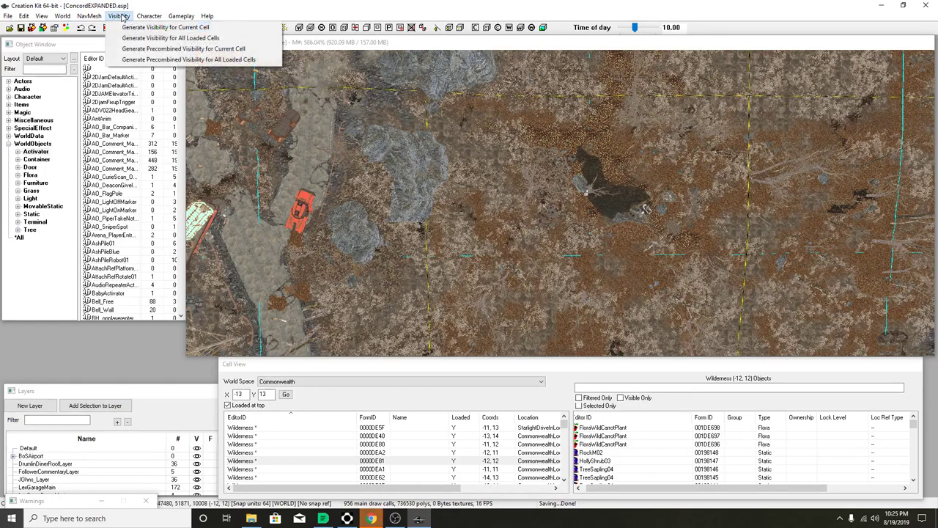
{"action": "left_click", "coordinate": [145, 50]}
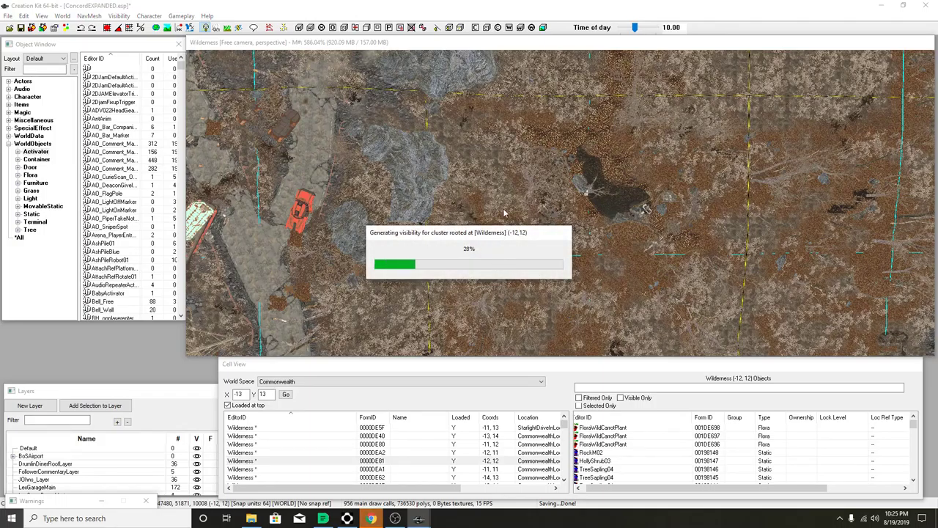
Switch to FO4Edit and load only BostonFPSFixAIO.esp and ConcordEXPANDED.esp, keeping the Unofficial Fallout 4 Patch - All mod group enabled
{"action": "left_click", "coordinate": [250, 519]}
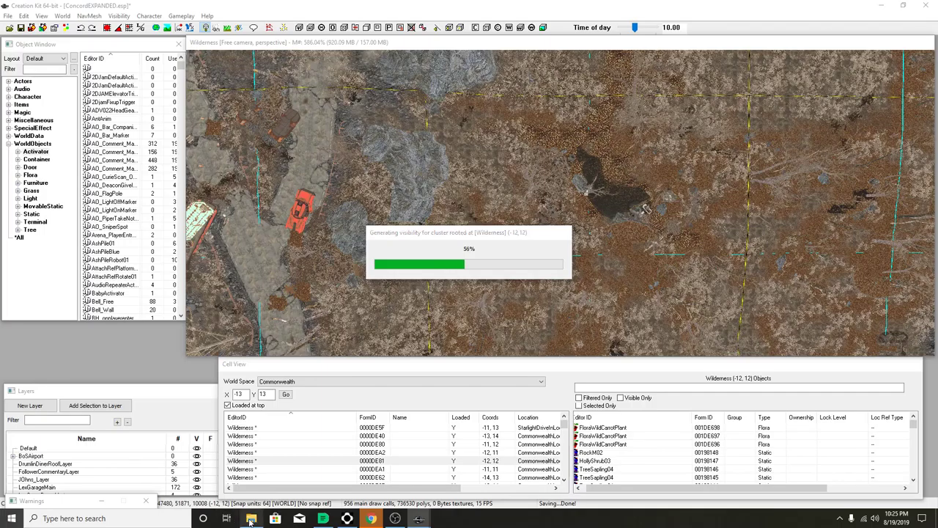
{"action": "left_click", "coordinate": [645, 210]}
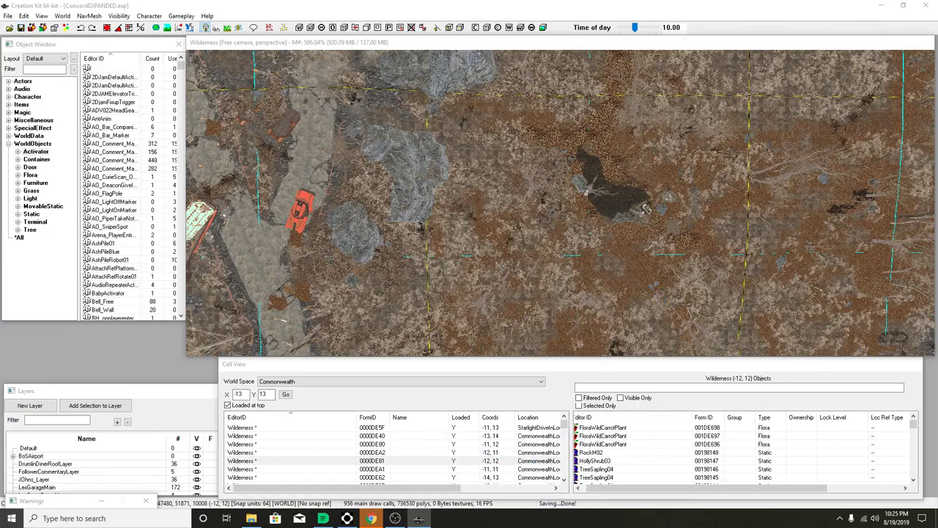
{"action": "key", "text": "super+e"}
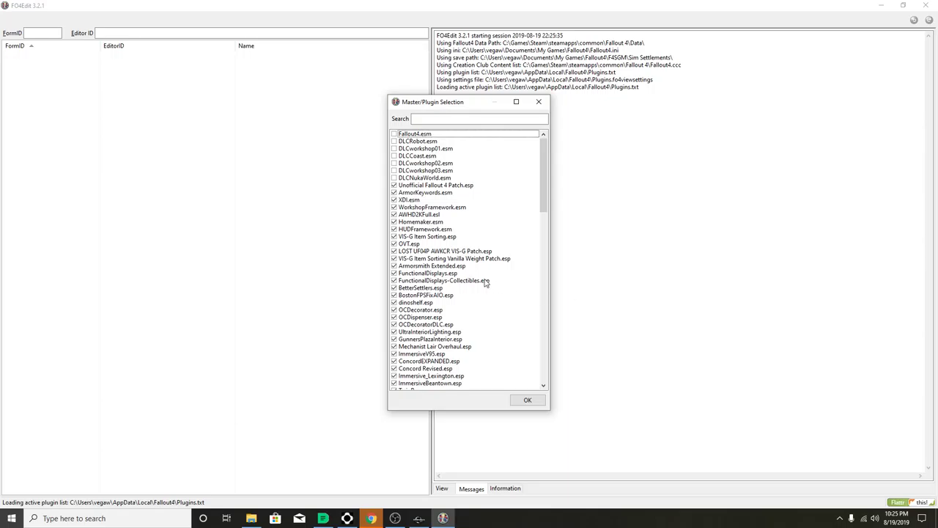
{"action": "right_click", "coordinate": [490, 294]}
{"action": "left_click", "coordinate": [521, 306]}
{"action": "left_click", "coordinate": [395, 295]}
{"action": "scroll", "coordinate": [395, 290], "scroll_direction": "down", "scroll_amount": 4}
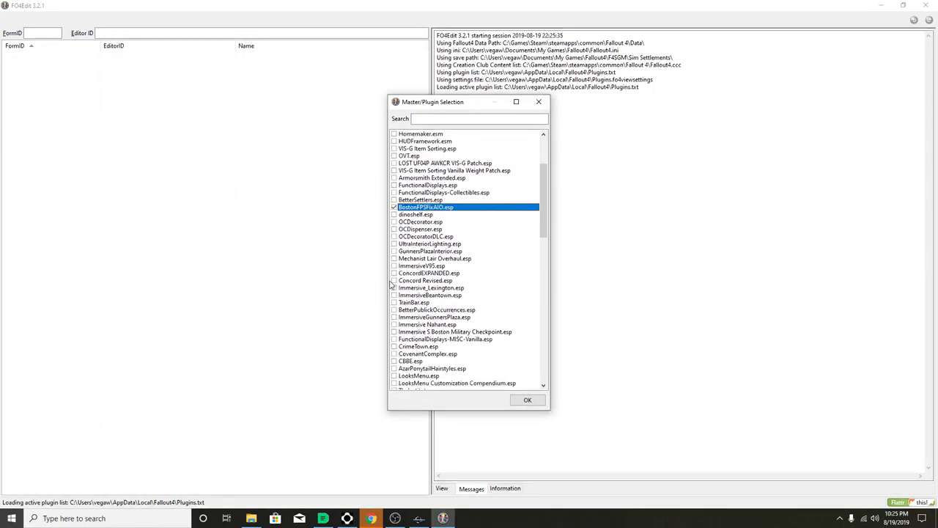
{"action": "left_click", "coordinate": [394, 273]}
{"action": "left_click", "coordinate": [527, 400]}
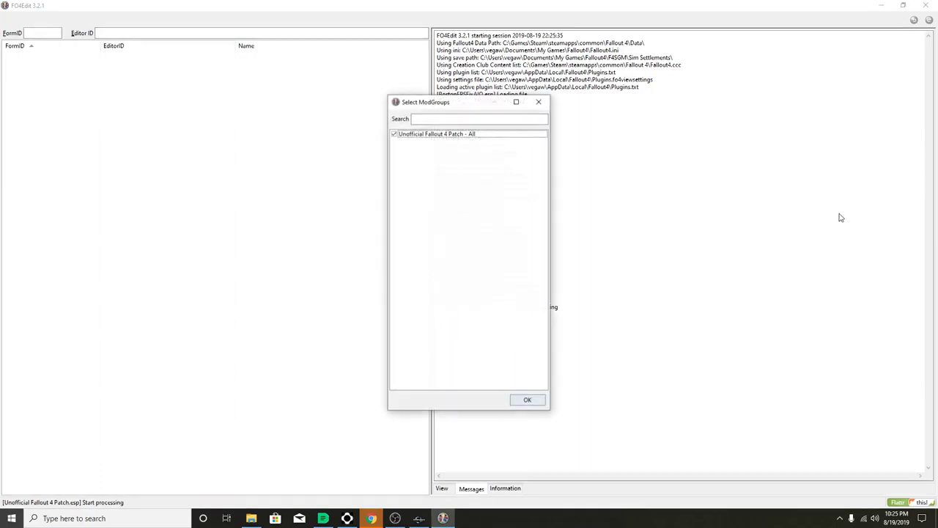
{"action": "left_click", "coordinate": [528, 401]}
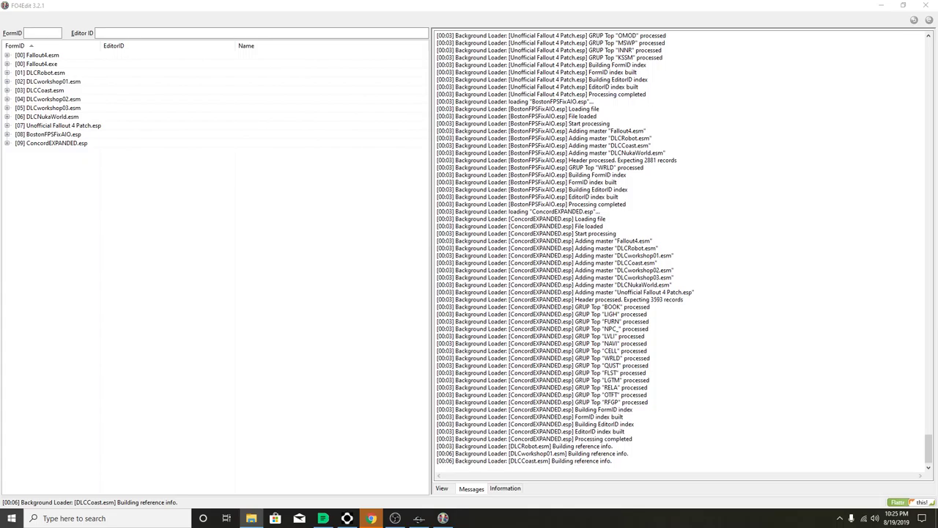
{"action": "left_click", "coordinate": [6, 134]}
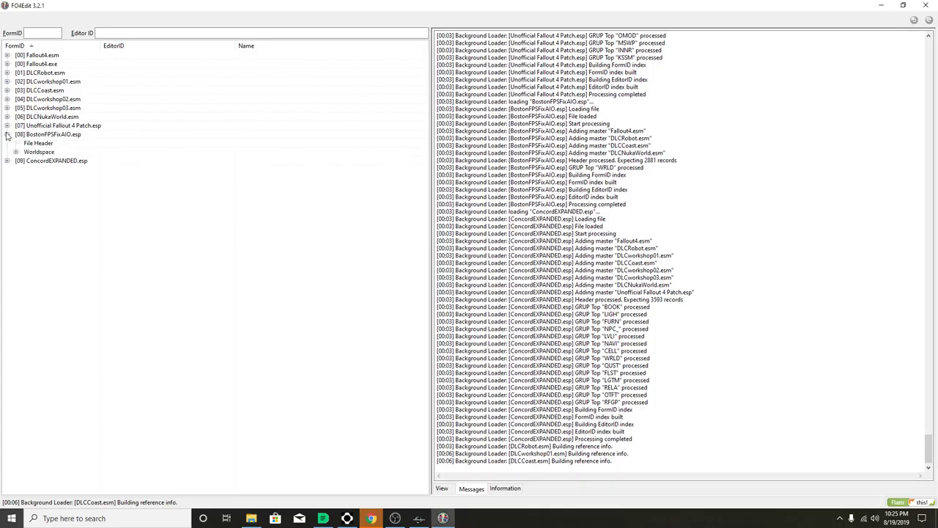
{"action": "left_click", "coordinate": [15, 151]}
{"action": "left_click", "coordinate": [7, 187]}
{"action": "left_click", "coordinate": [16, 319]}
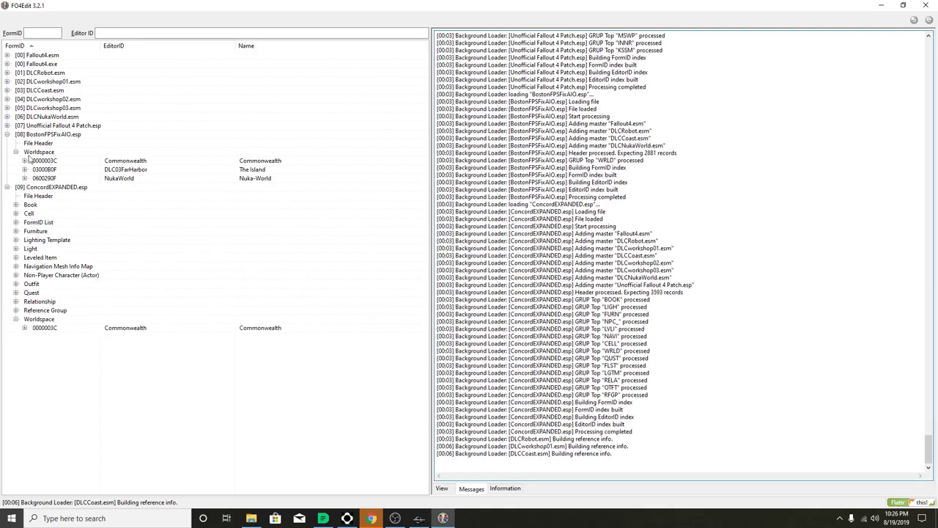
{"action": "left_click", "coordinate": [6, 134]}
{"action": "left_click", "coordinate": [6, 143]}
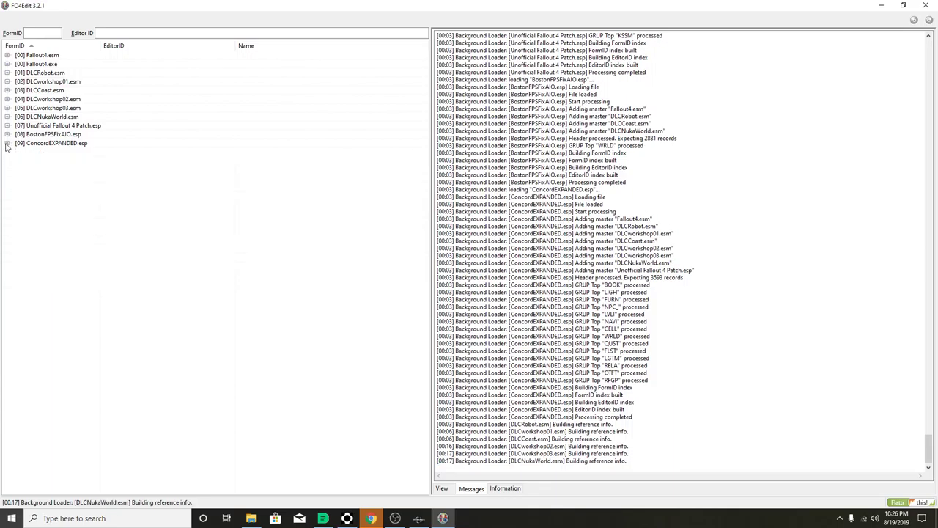
{"action": "mouse_move", "coordinate": [372, 519]}
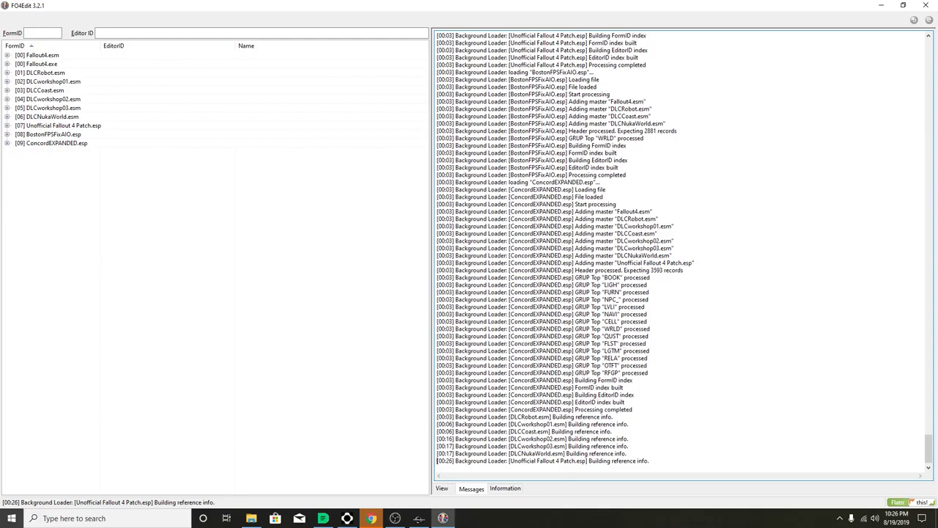
{"action": "key", "text": "super+e"}
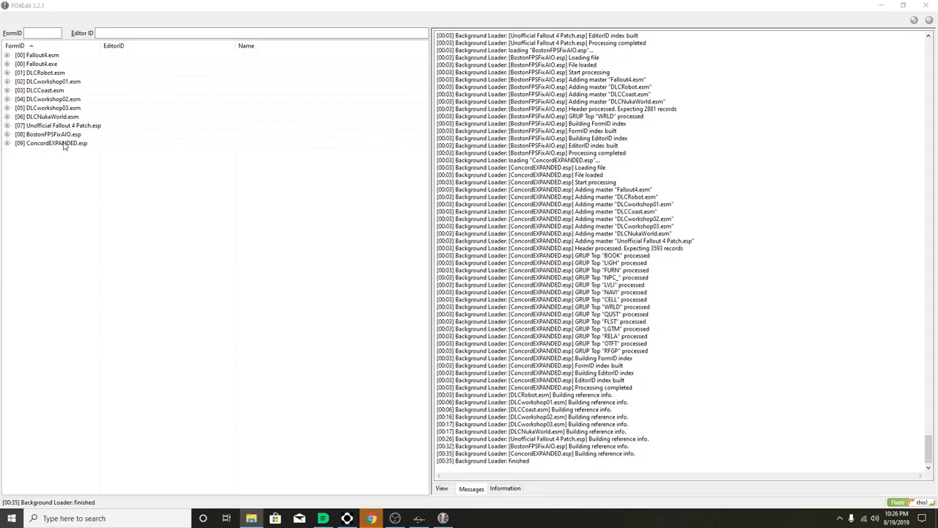
Expand the Commonwealth worldspace of ConcordEXPANDED.esp so the cells in all four sub-blocks of Block -1, 0 are listed
{"action": "left_click", "coordinate": [7, 144]}
{"action": "left_click", "coordinate": [15, 275]}
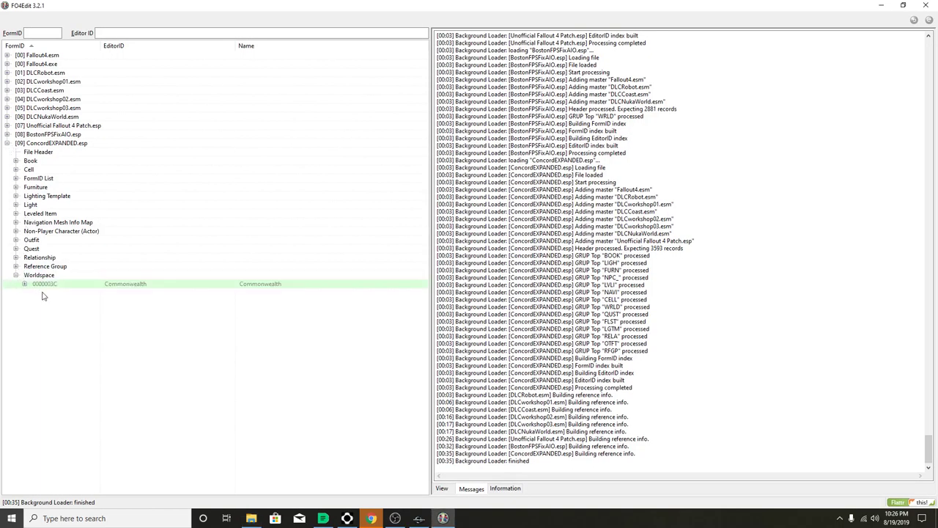
{"action": "left_click", "coordinate": [24, 285]}
{"action": "left_click", "coordinate": [34, 302]}
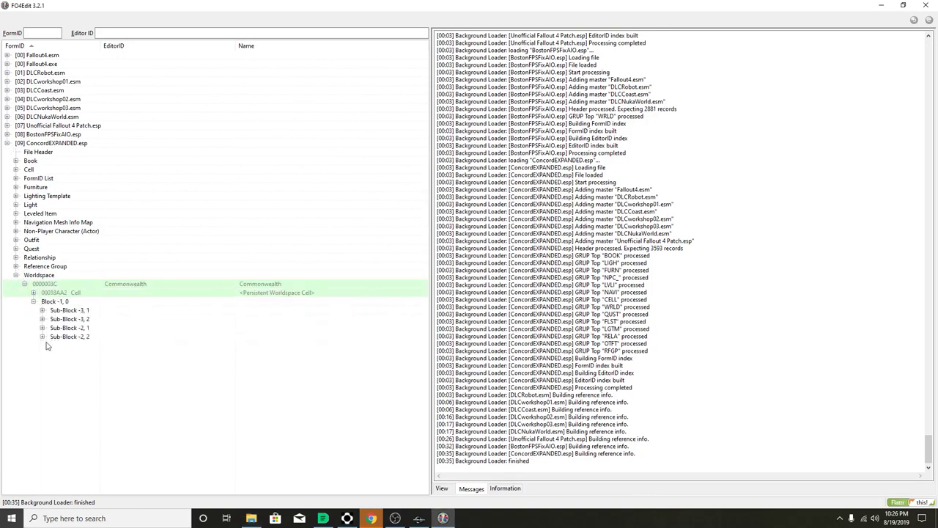
{"action": "left_click", "coordinate": [42, 336]}
{"action": "left_click", "coordinate": [42, 327]}
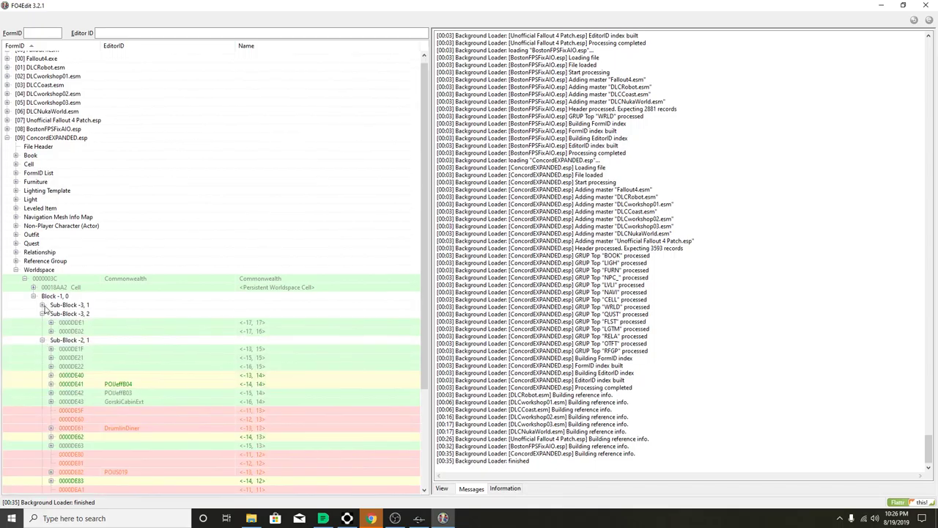
{"action": "left_click", "coordinate": [42, 319]}
{"action": "left_click", "coordinate": [41, 310]}
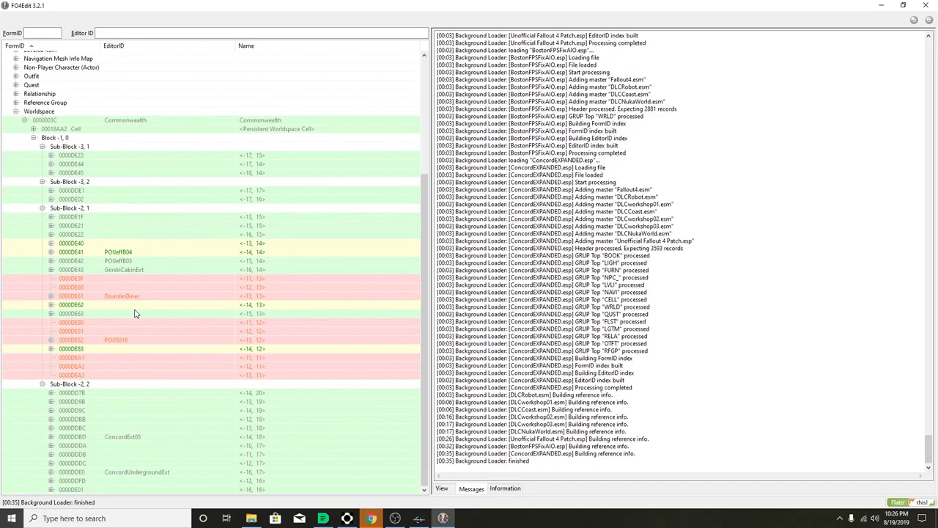
Check the DrumlinDiner cell's precombine timestamp in ConcordEXPANDED.esp, and arrange FO4Edit side by side with the Fo4-Previs Excel grid
{"action": "left_click", "coordinate": [247, 297]}
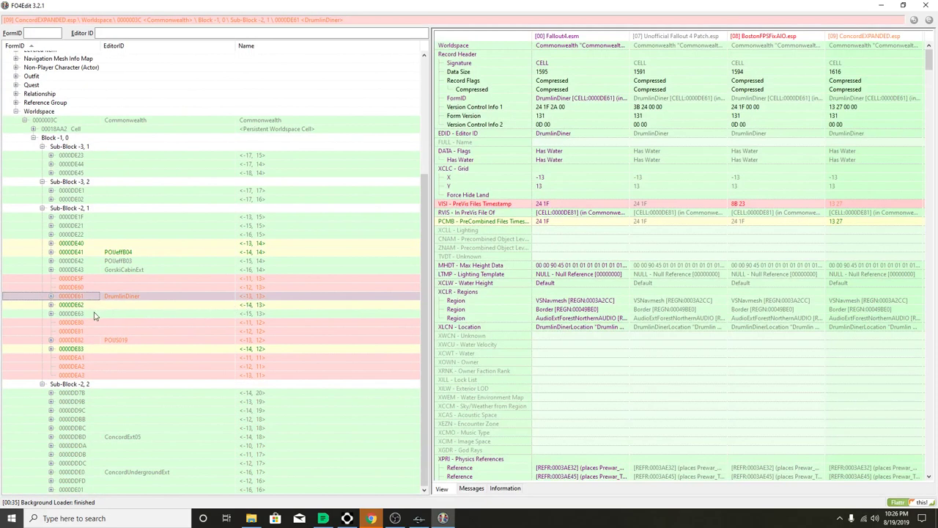
{"action": "left_click", "coordinate": [843, 223]}
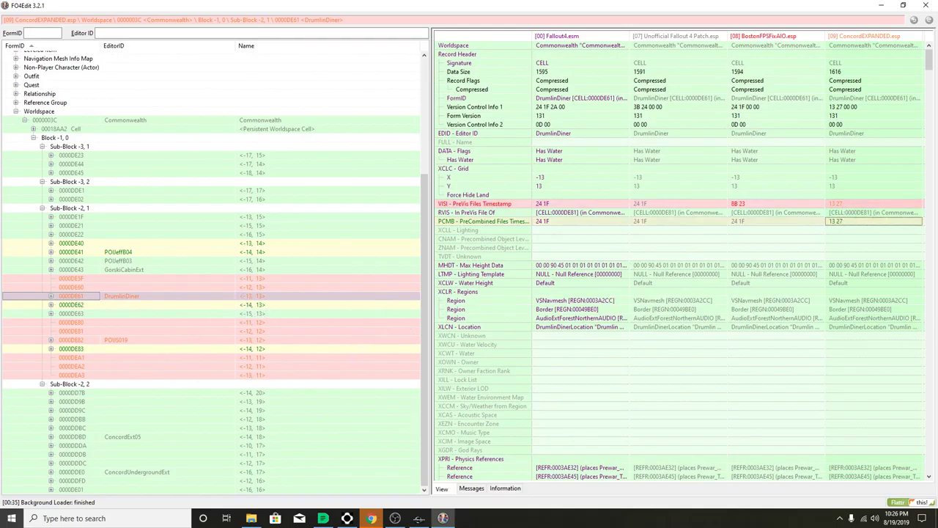
{"action": "left_click_drag", "start_coordinate": [555, 5], "coordinate": [1, 220]}
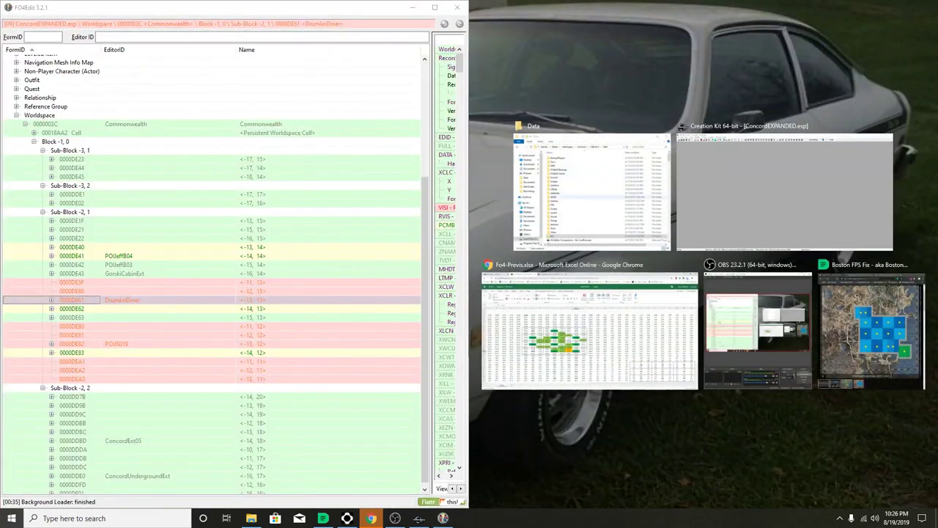
{"action": "left_click", "coordinate": [660, 344]}
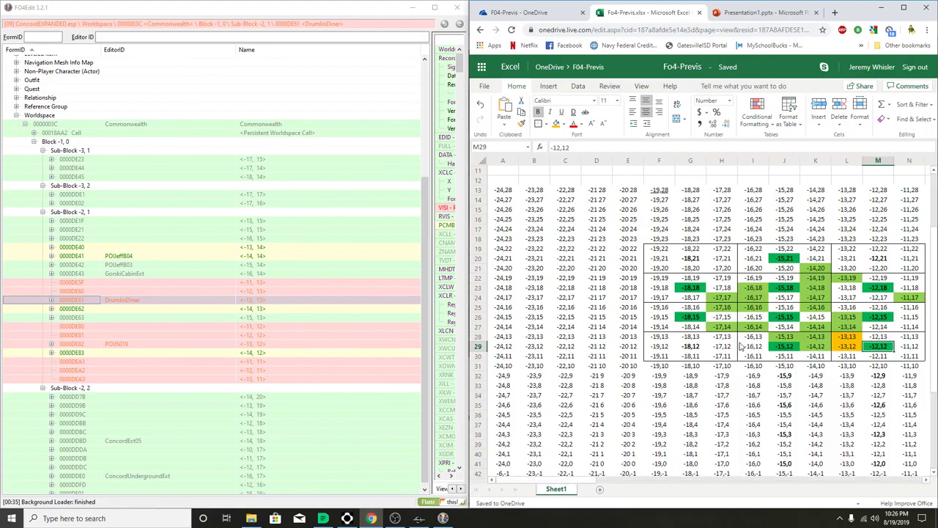
Open the -12, 13 cell record in a maximized FO4Edit window and check its ConcordEXPANDED.esp previs and precombine timestamps
{"action": "left_click", "coordinate": [261, 292]}
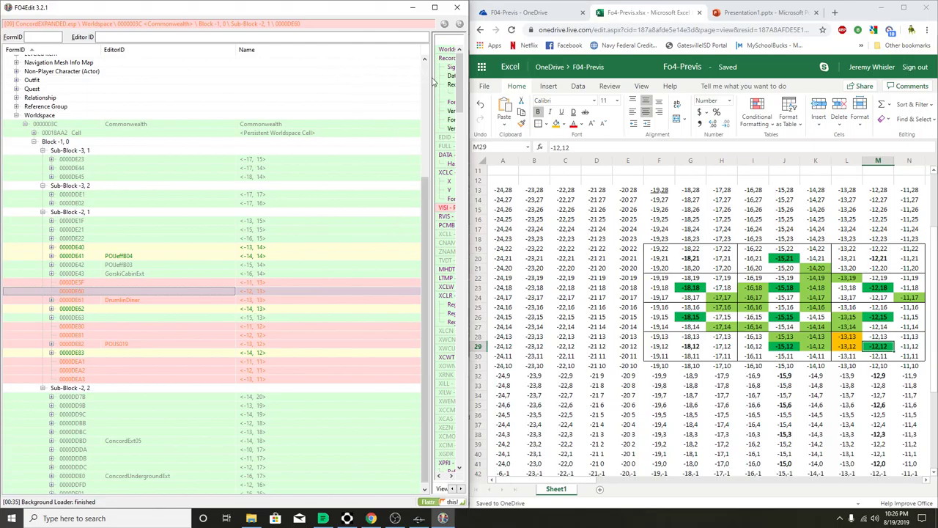
{"action": "left_click_drag", "start_coordinate": [431, 80], "coordinate": [352, 81]}
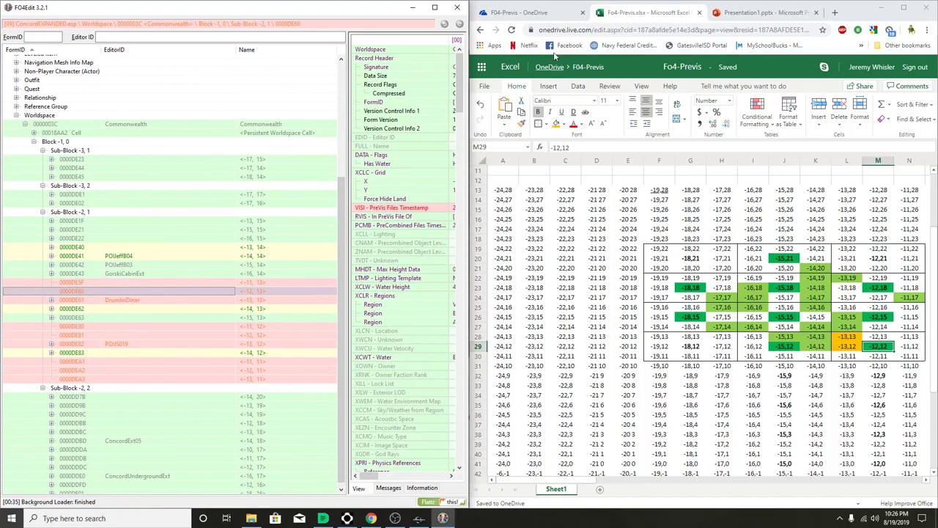
{"action": "left_click", "coordinate": [435, 9]}
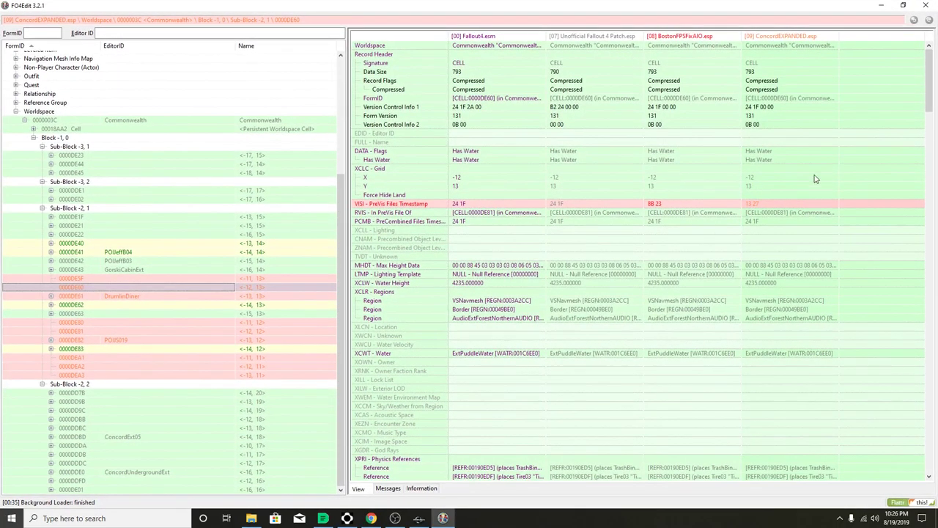
{"action": "left_click", "coordinate": [759, 204]}
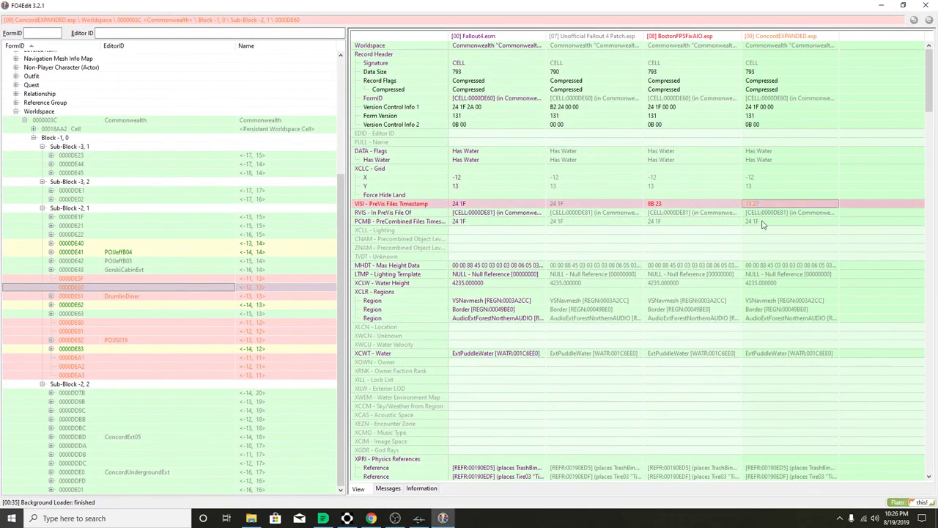
{"action": "left_click", "coordinate": [781, 223]}
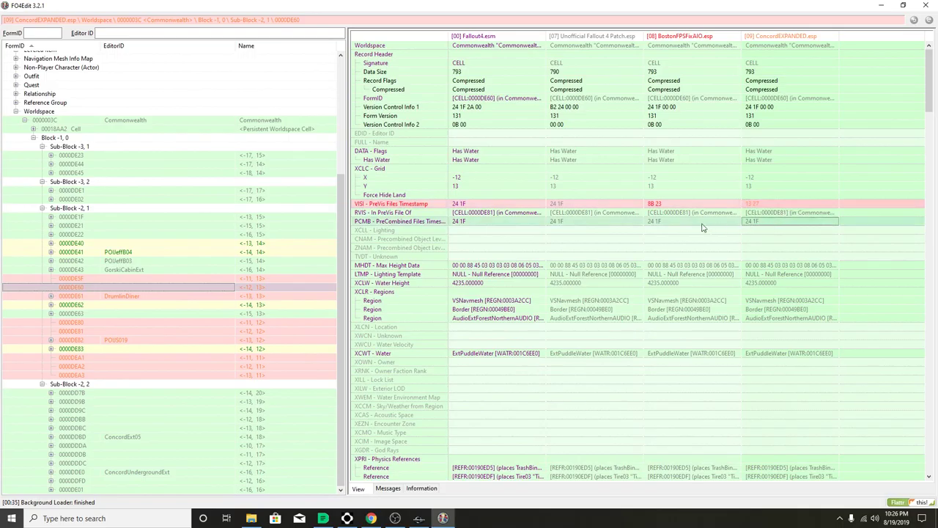
Compare the previs and precombine timestamps of DrumlinDiner, POIJS019 and the neighbouring cells in the -12, 12 cluster
{"action": "left_click", "coordinate": [295, 297]}
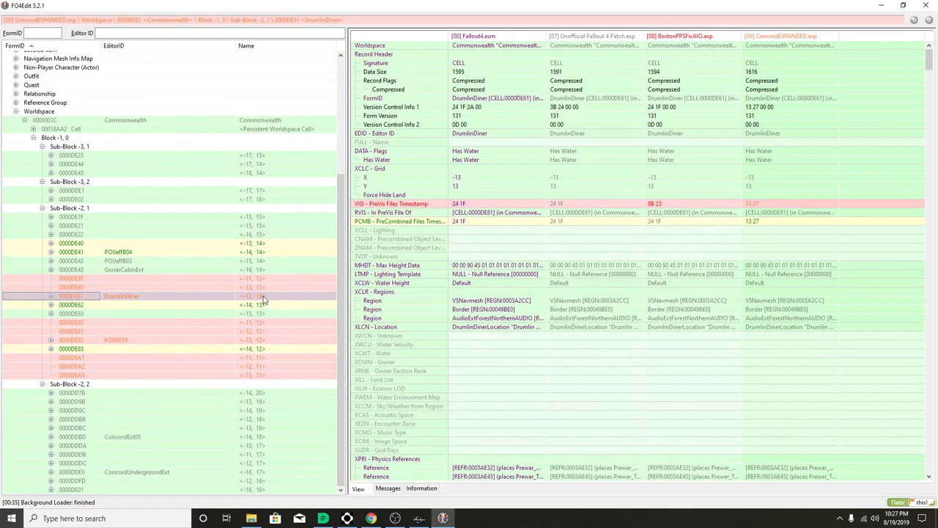
{"action": "left_click", "coordinate": [262, 341]}
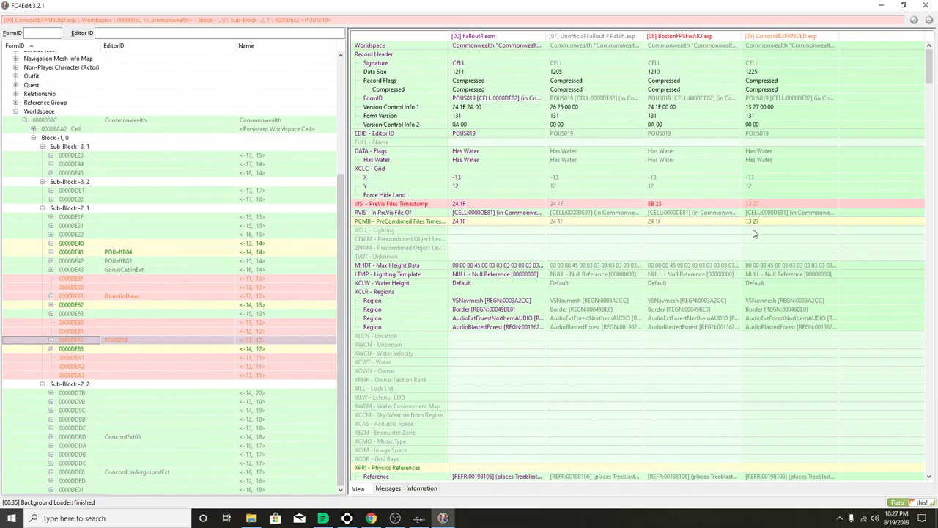
{"action": "left_click", "coordinate": [285, 323]}
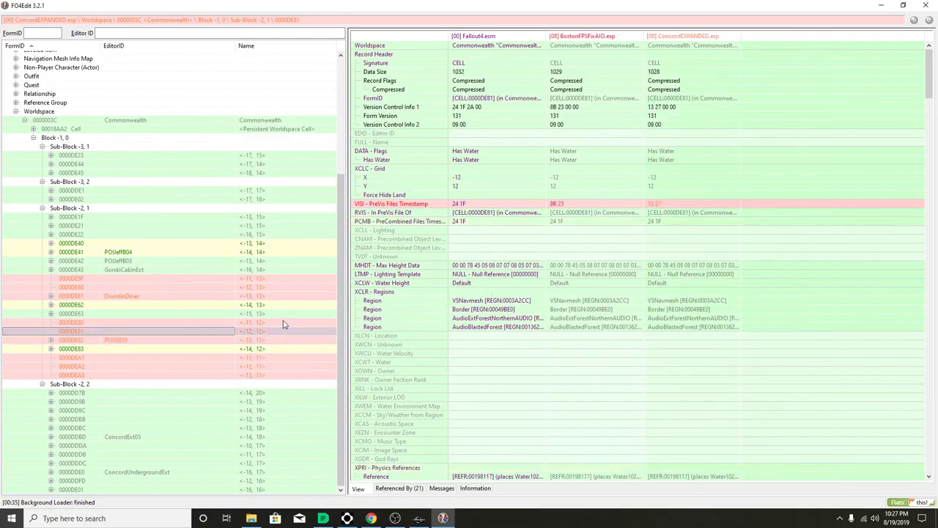
{"action": "left_click", "coordinate": [283, 297]}
{"action": "left_click", "coordinate": [284, 287]}
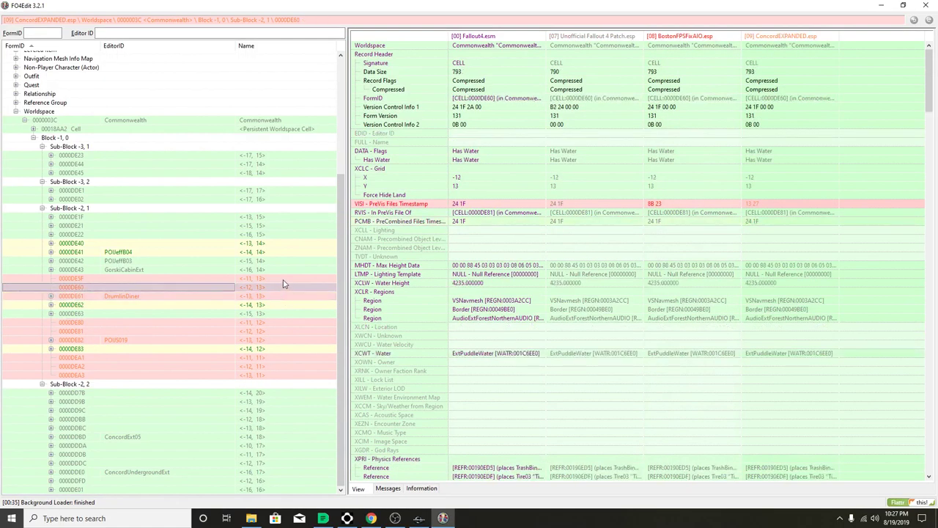
{"action": "left_click", "coordinate": [285, 278]}
{"action": "left_click", "coordinate": [275, 331]}
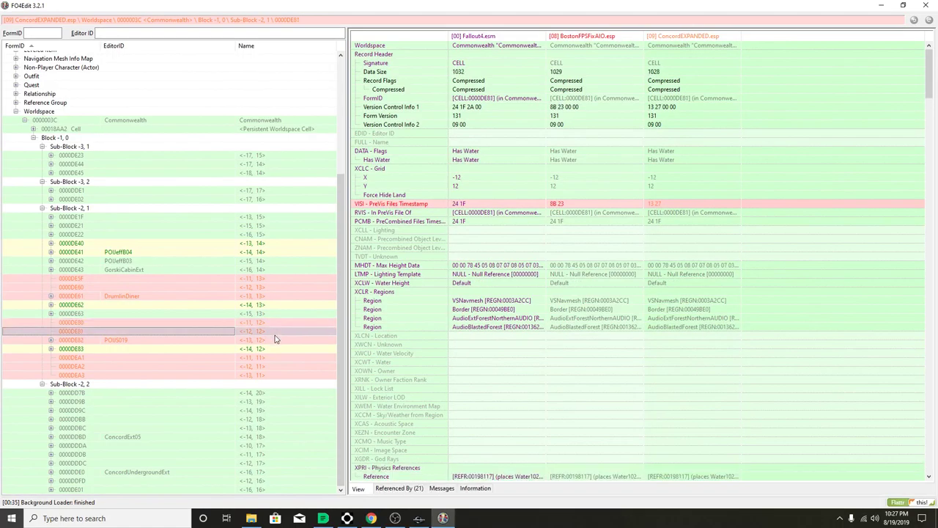
Examine the physics references and combined meshes of the POIJS019 cell, comparing ConcordEXPANDED.esp with the other plugins
{"action": "left_click", "coordinate": [276, 340]}
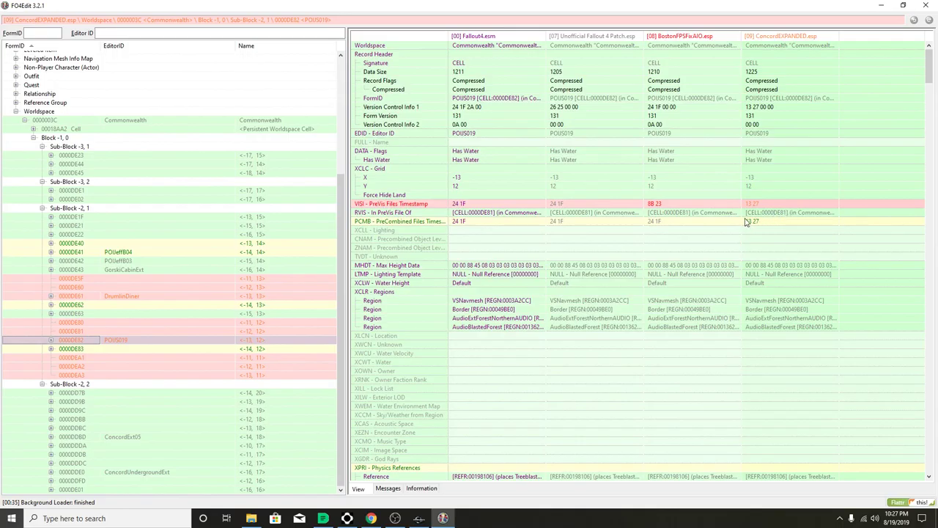
{"action": "scroll", "coordinate": [710, 366], "scroll_direction": "down", "scroll_amount": 8}
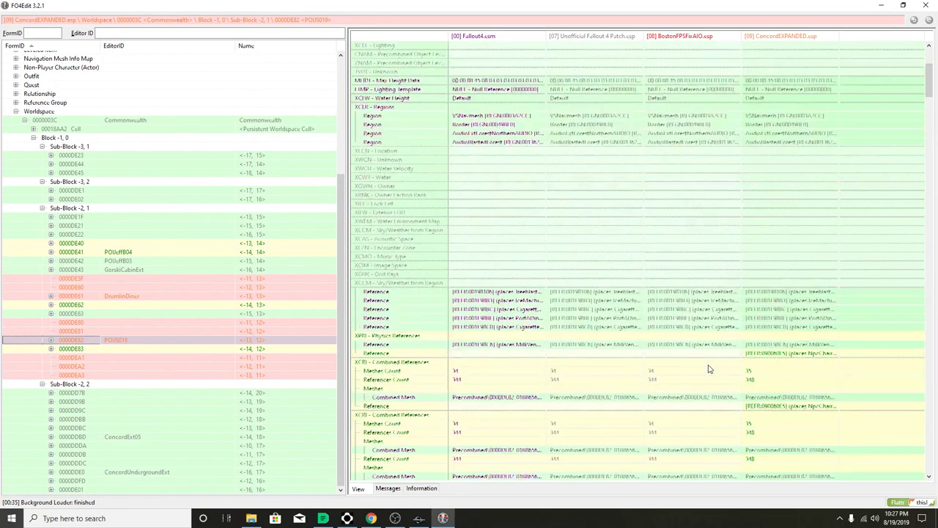
{"action": "left_click", "coordinate": [791, 329]}
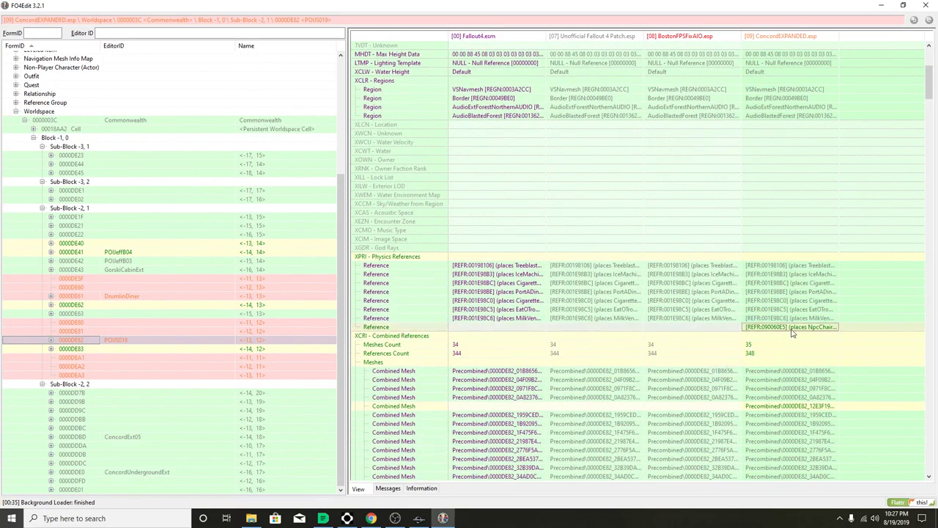
{"action": "left_click", "coordinate": [781, 415]}
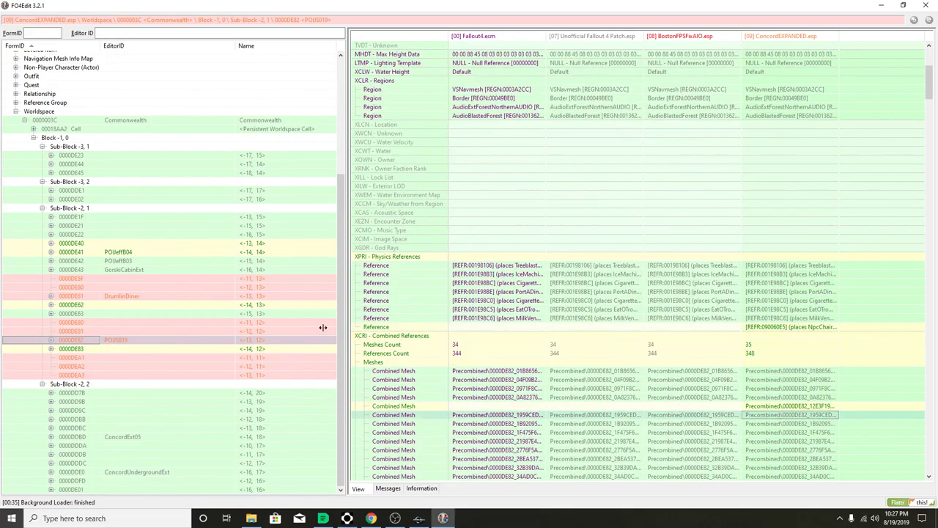
Examine DrumlinDiner's combined mesh list and its previs and precombine timestamps across the plugins
{"action": "left_click", "coordinate": [268, 297]}
{"action": "scroll", "coordinate": [629, 328], "scroll_direction": "down", "scroll_amount": 8}
{"action": "scroll", "coordinate": [628, 328], "scroll_direction": "down", "scroll_amount": 5}
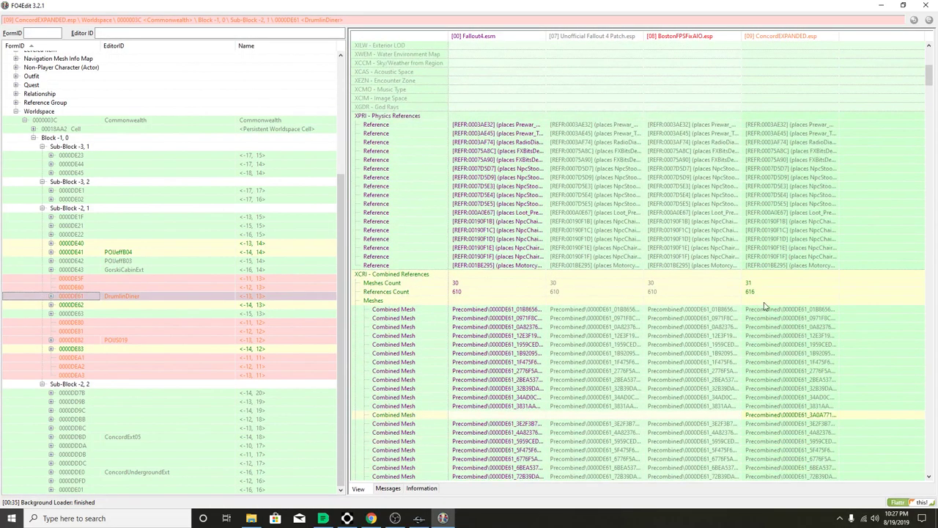
{"action": "scroll", "coordinate": [781, 308], "scroll_direction": "down", "scroll_amount": 5}
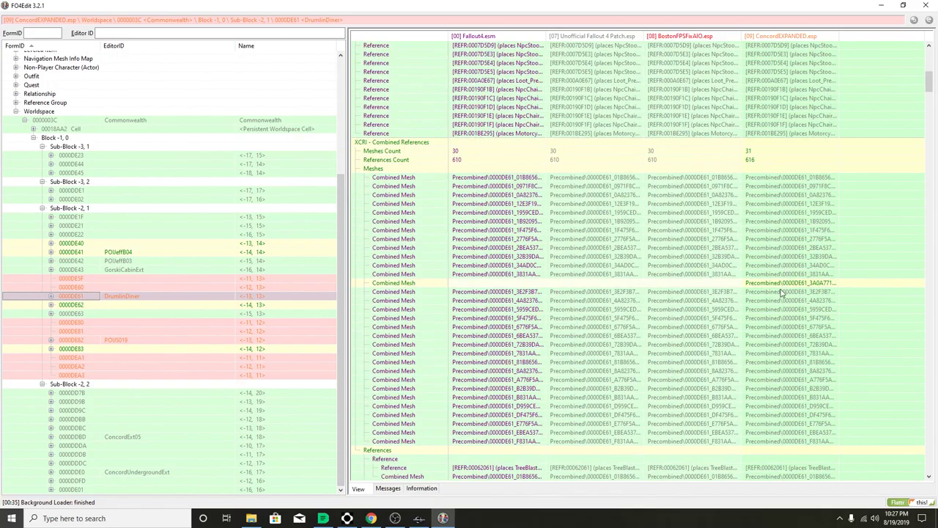
{"action": "scroll", "coordinate": [782, 293], "scroll_direction": "up", "scroll_amount": 8}
{"action": "scroll", "coordinate": [795, 224], "scroll_direction": "up", "scroll_amount": 7}
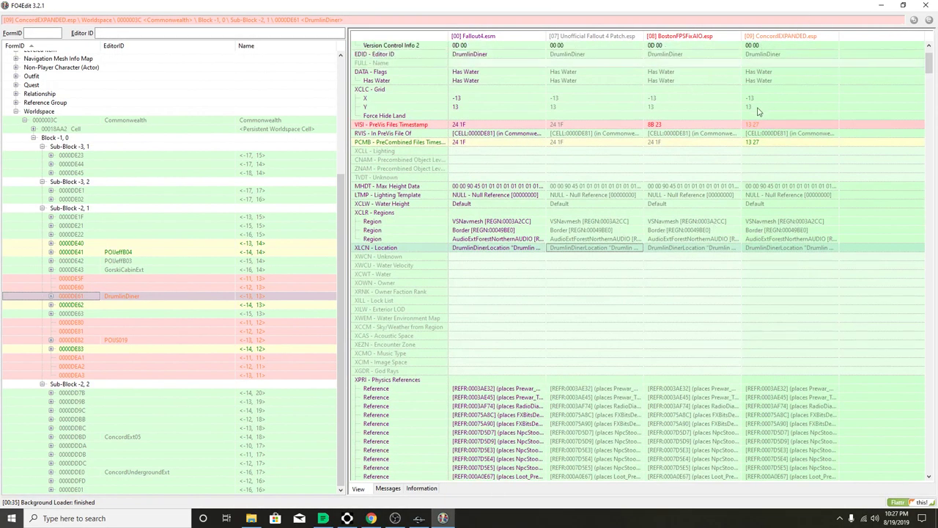
Highlight the cell records from -11, 13 through -13, 11 in Sub-Block -2, 1, and close FO4Edit
{"action": "left_click", "coordinate": [181, 280]}
{"action": "left_click", "coordinate": [175, 376], "text": "shift"}
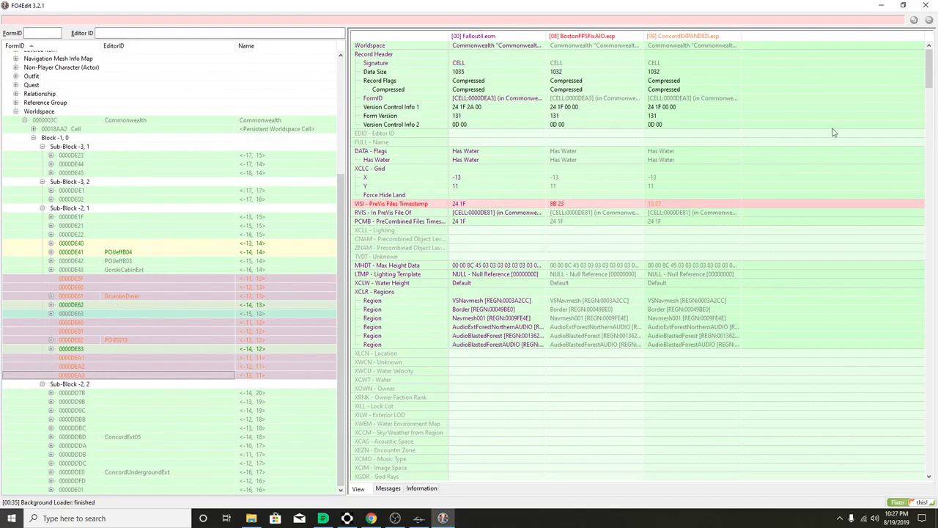
{"action": "left_click", "coordinate": [925, 6]}
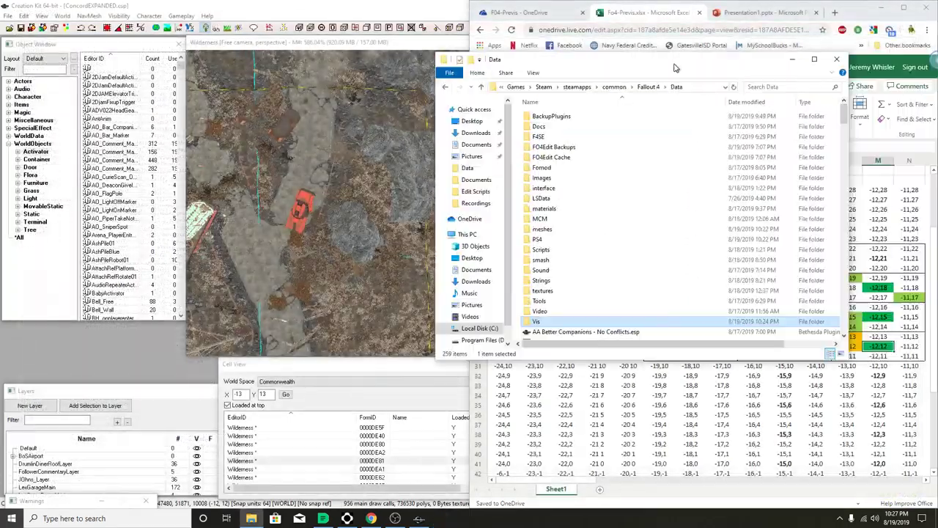
Minimize the browser and set up a second File Explorer window showing the Desktop beside the Fallout 4 Data folder
{"action": "left_click_drag", "start_coordinate": [675, 68], "coordinate": [606, 59]}
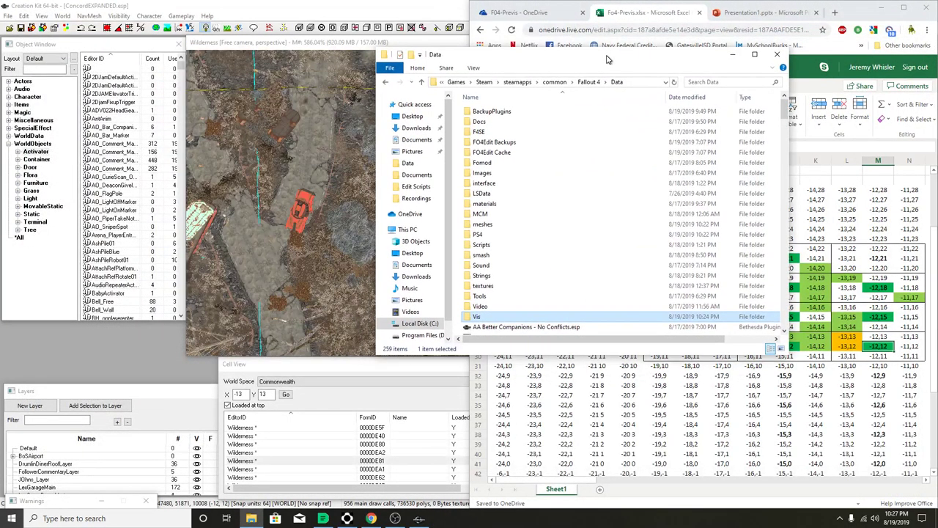
{"action": "left_click", "coordinate": [882, 6]}
{"action": "left_click_drag", "start_coordinate": [499, 58], "coordinate": [567, 50]}
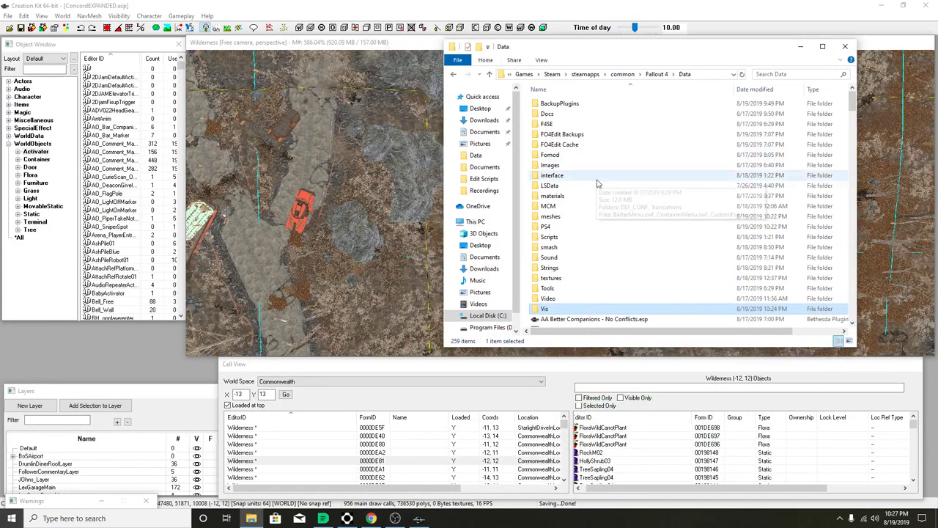
{"action": "right_click", "coordinate": [579, 242]}
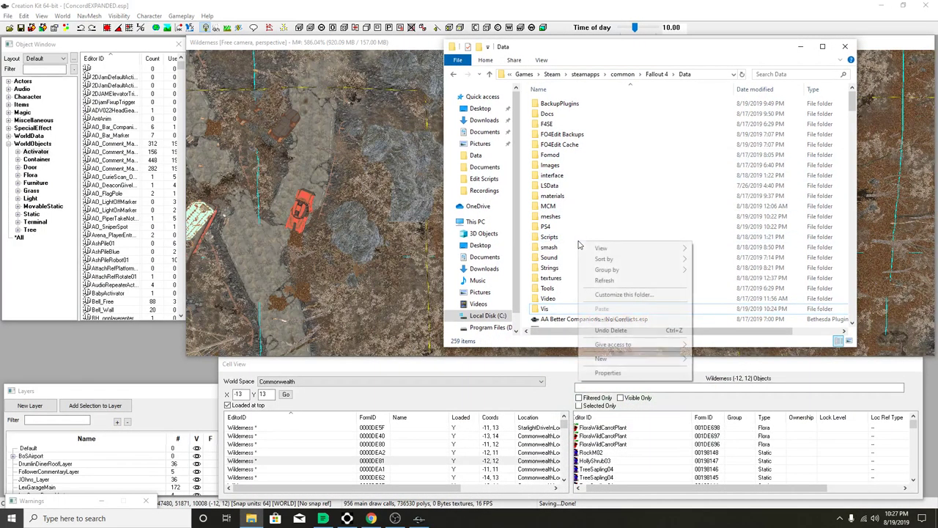
{"action": "right_click", "coordinate": [540, 206]}
{"action": "left_click", "coordinate": [574, 224]}
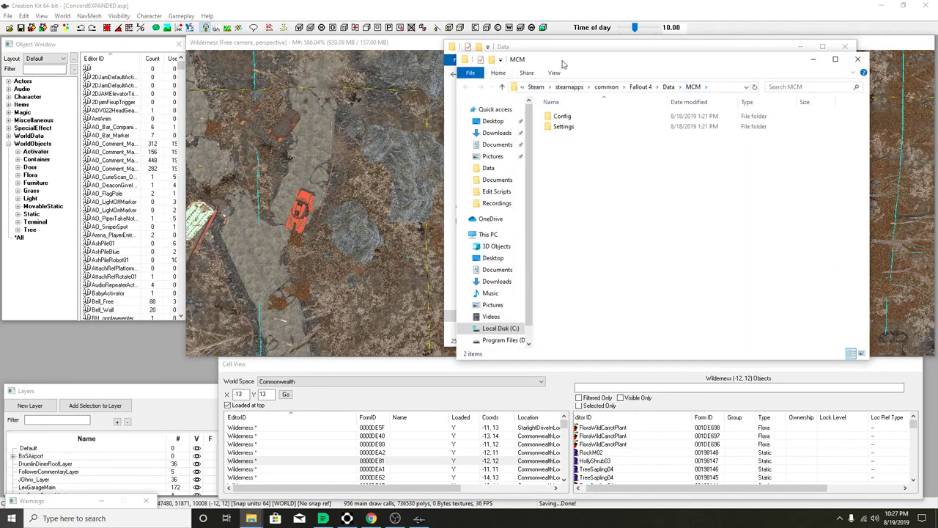
{"action": "left_click_drag", "start_coordinate": [584, 57], "coordinate": [176, 37]}
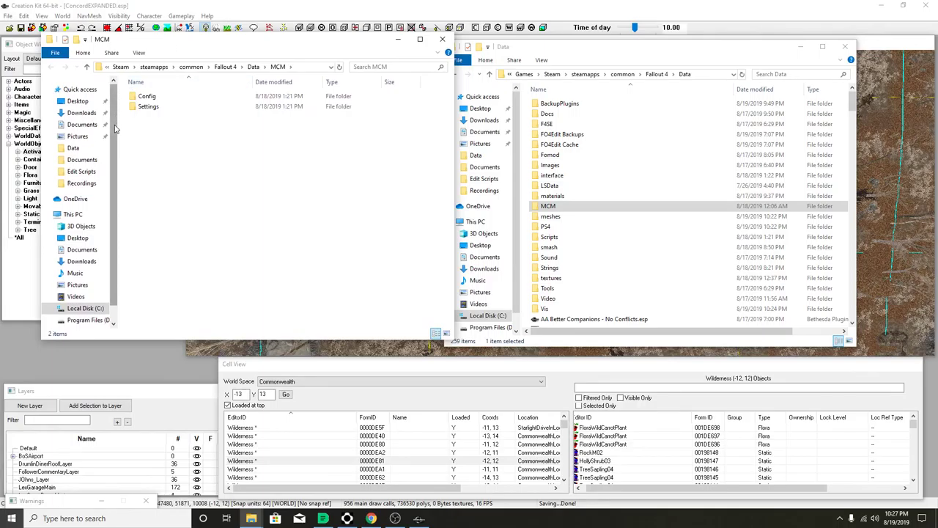
{"action": "left_click", "coordinate": [77, 101]}
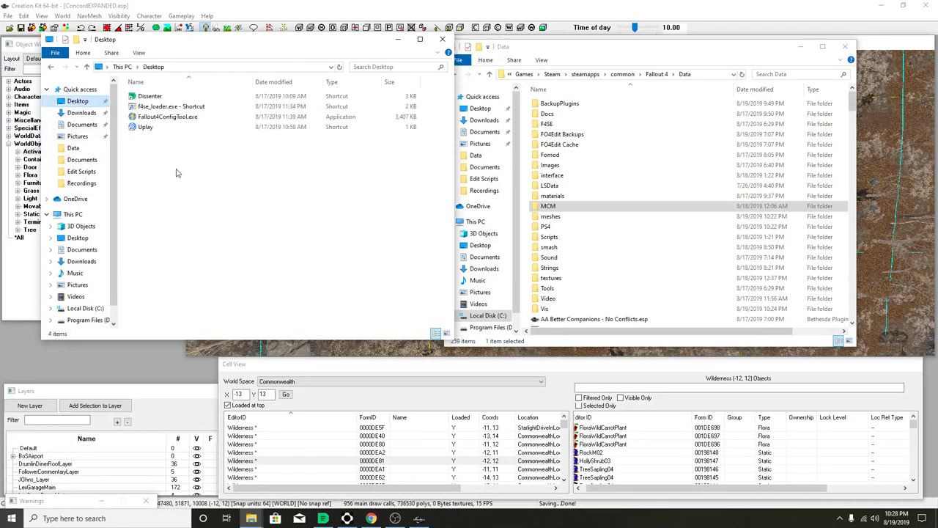
Create a folder named Test New on the Desktop
{"action": "right_click", "coordinate": [204, 221]}
{"action": "mouse_move", "coordinate": [286, 320]}
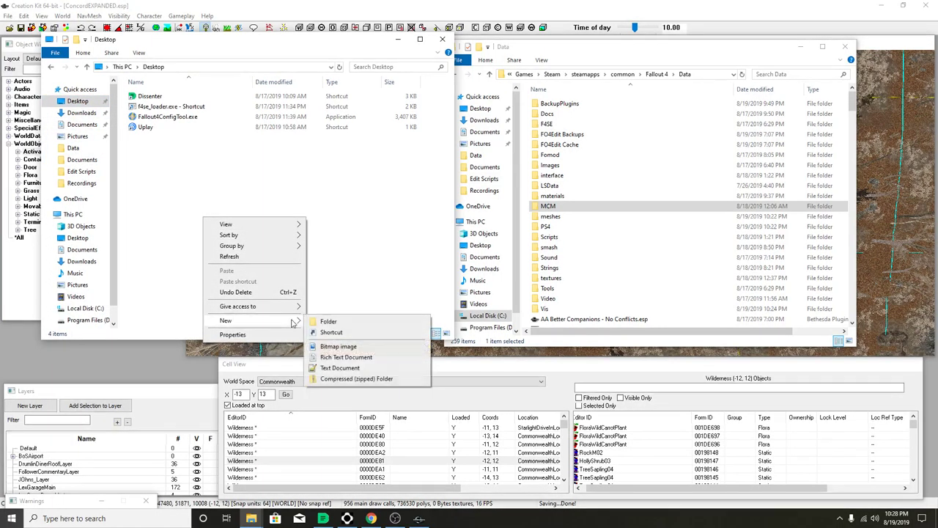
{"action": "left_click", "coordinate": [321, 323]}
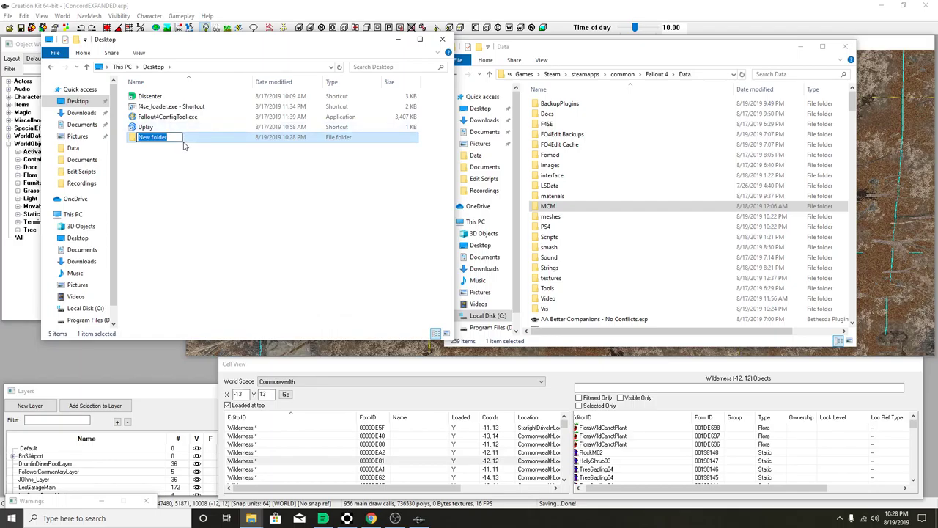
{"action": "type", "text": "Test New"}
{"action": "key", "text": "BackSpace"}
{"action": "key", "text": "BackSpace"}
{"action": "type", "text": "ew"}
{"action": "key", "text": "Return"}
Move the Vis folder from Data and the PreCombined folder from Data\meshes into the Test New folder
{"action": "left_click", "coordinate": [545, 309]}
{"action": "left_click_drag", "start_coordinate": [545, 309], "coordinate": [191, 141]}
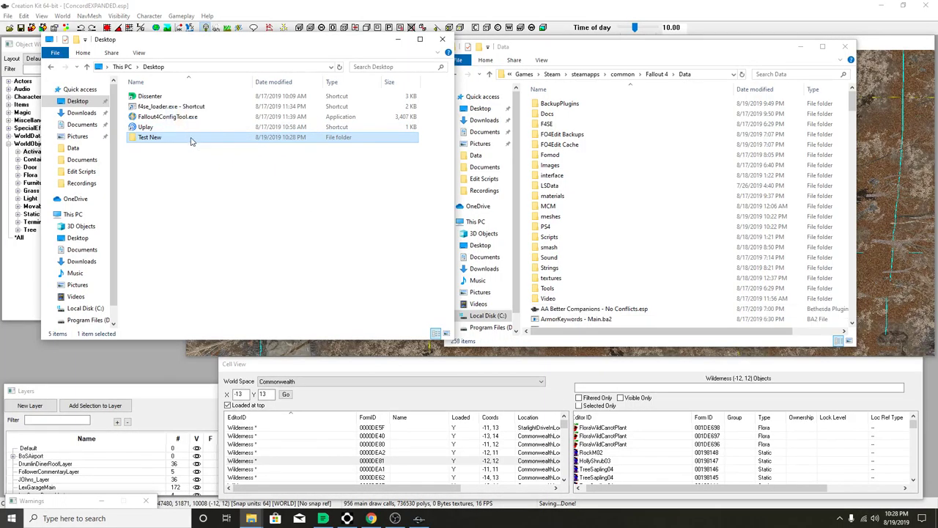
{"action": "double_click", "coordinate": [551, 217]}
{"action": "right_click", "coordinate": [561, 247]}
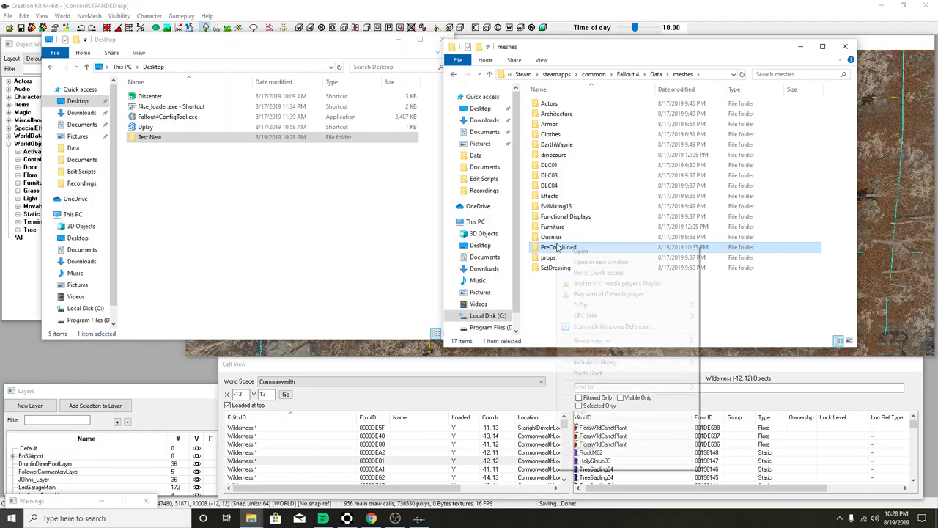
{"action": "left_click", "coordinate": [581, 401]}
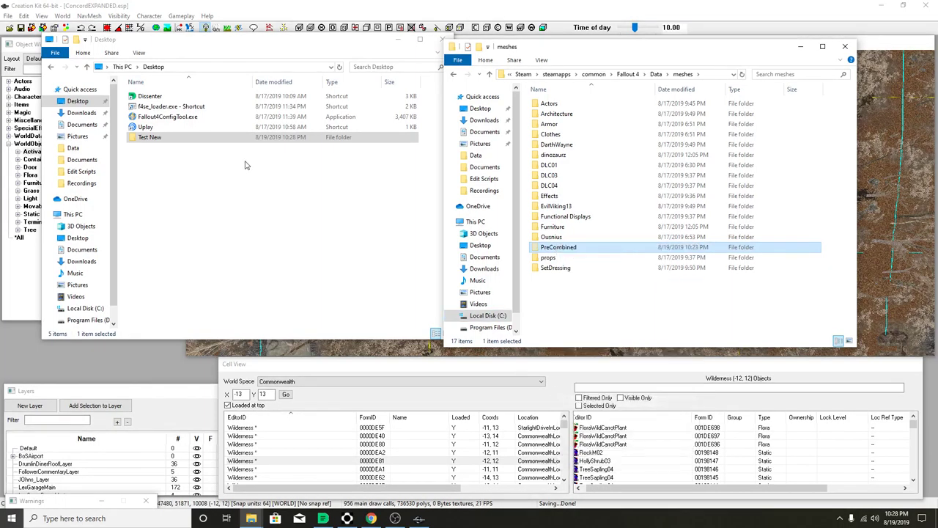
{"action": "right_click", "coordinate": [171, 138]}
{"action": "left_click", "coordinate": [192, 315]}
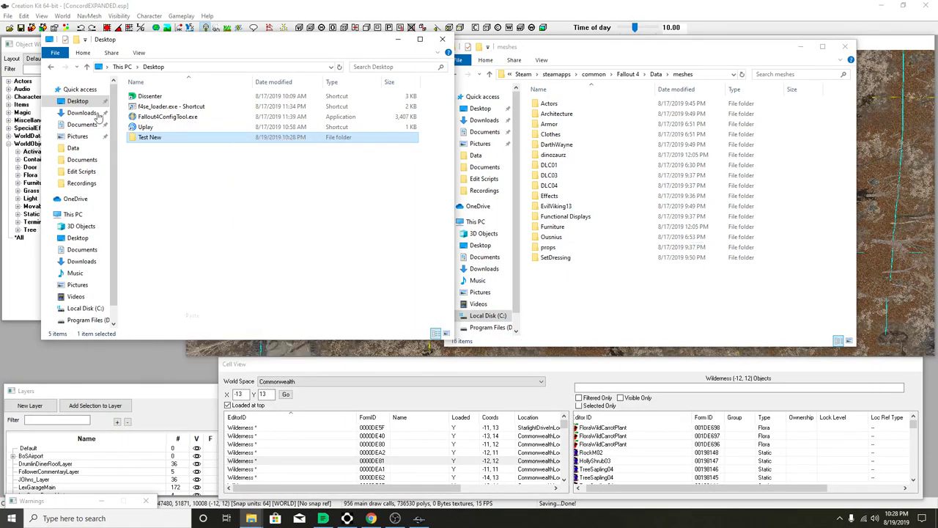
Check the total size of the Test New folder in its properties
{"action": "right_click", "coordinate": [141, 138]}
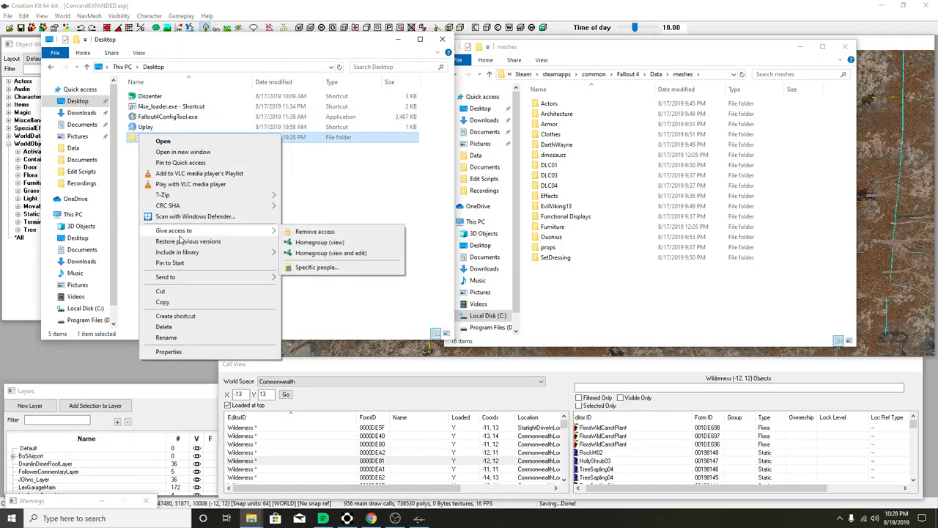
{"action": "left_click", "coordinate": [176, 351]}
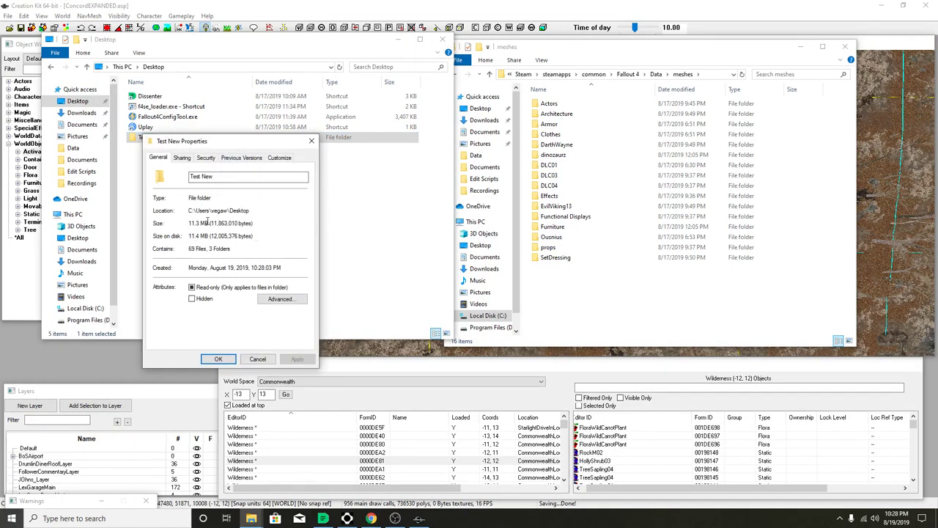
{"action": "left_click", "coordinate": [256, 359]}
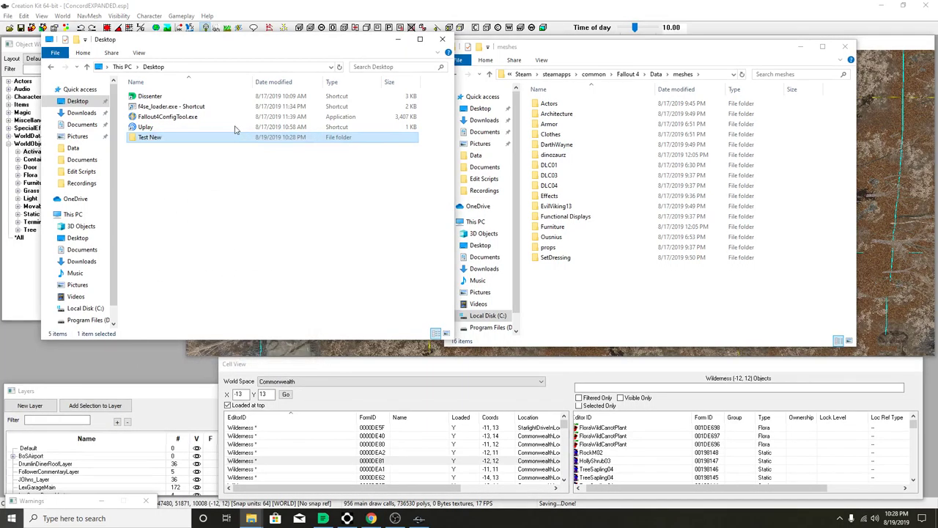
Create a text document named 11.3MB.txt on the Desktop and move it into the Test New folder
{"action": "right_click", "coordinate": [148, 156]}
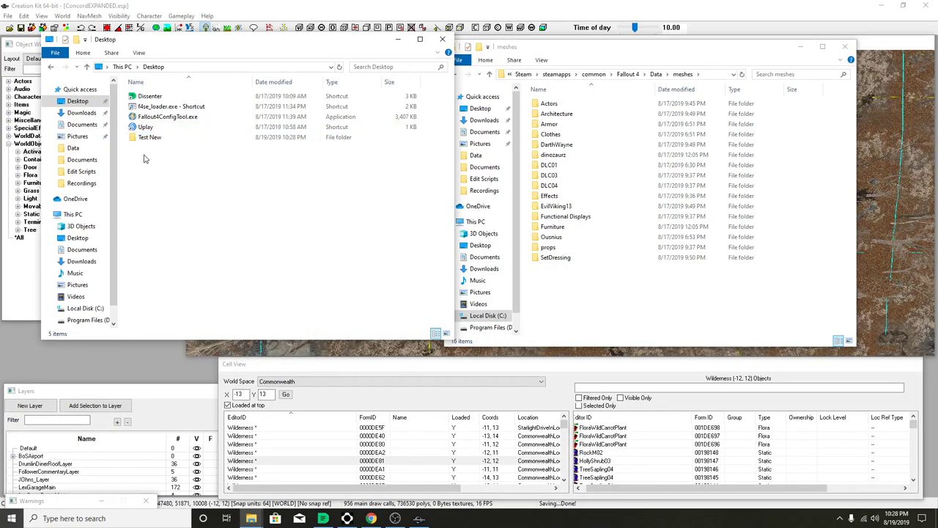
{"action": "mouse_move", "coordinate": [176, 258]}
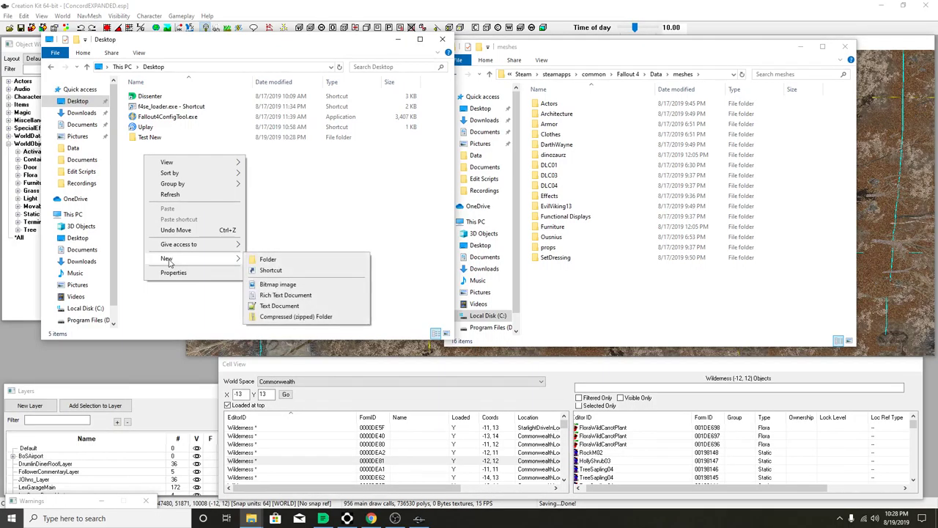
{"action": "left_click", "coordinate": [277, 305]}
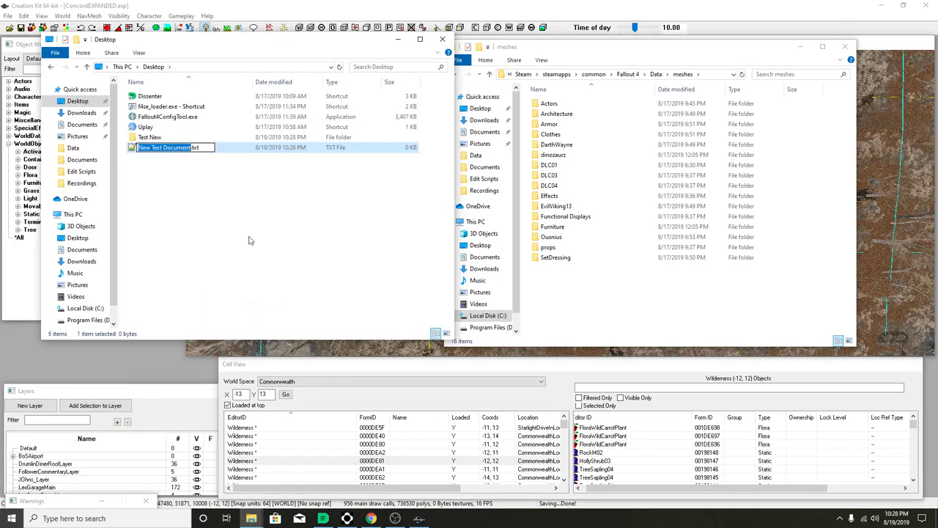
{"action": "type", "text": "11.3"}
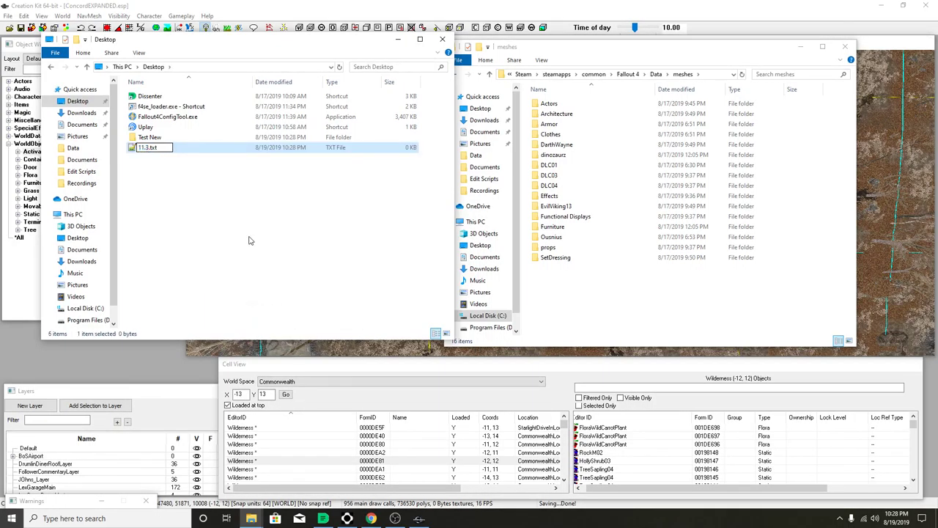
{"action": "type", "text": "MB"}
{"action": "key", "text": "Return"}
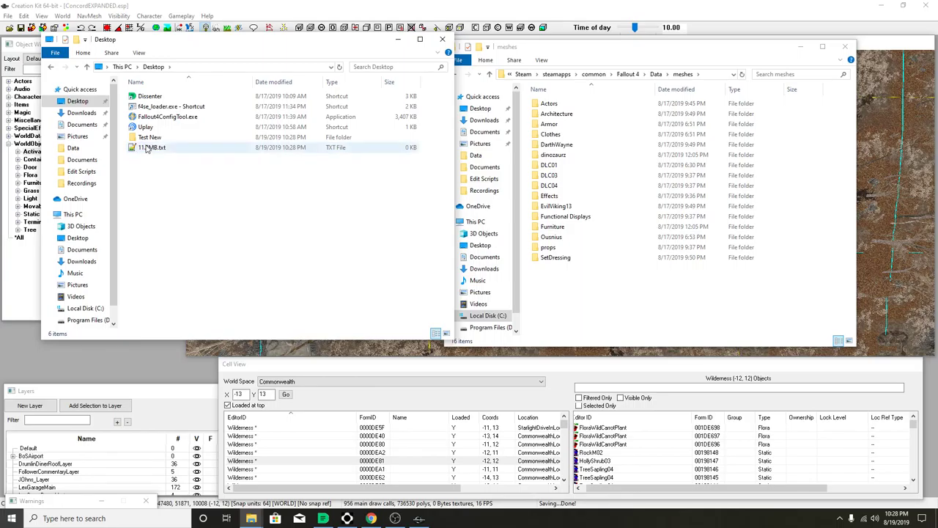
{"action": "left_click_drag", "start_coordinate": [153, 147], "coordinate": [154, 141]}
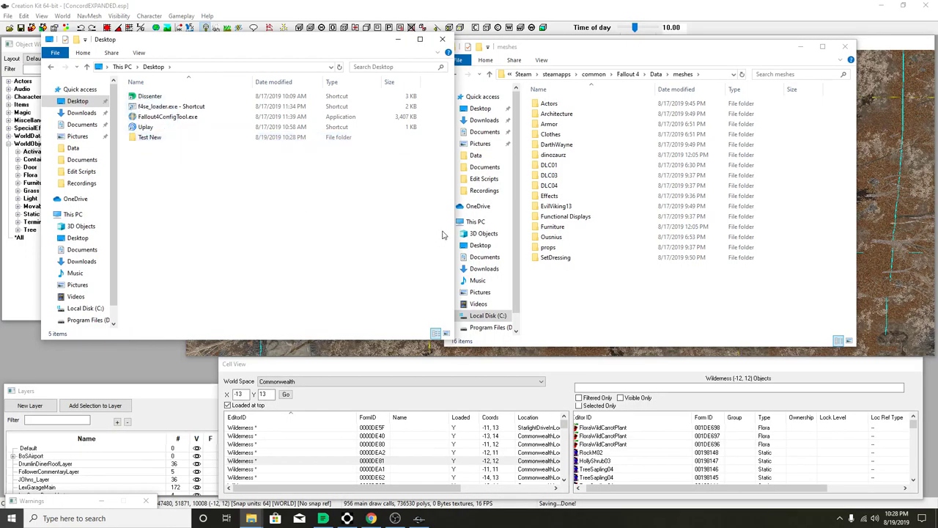
Delete the PS4 folder from the Fallout 4 Data folder
{"action": "left_click", "coordinate": [657, 74]}
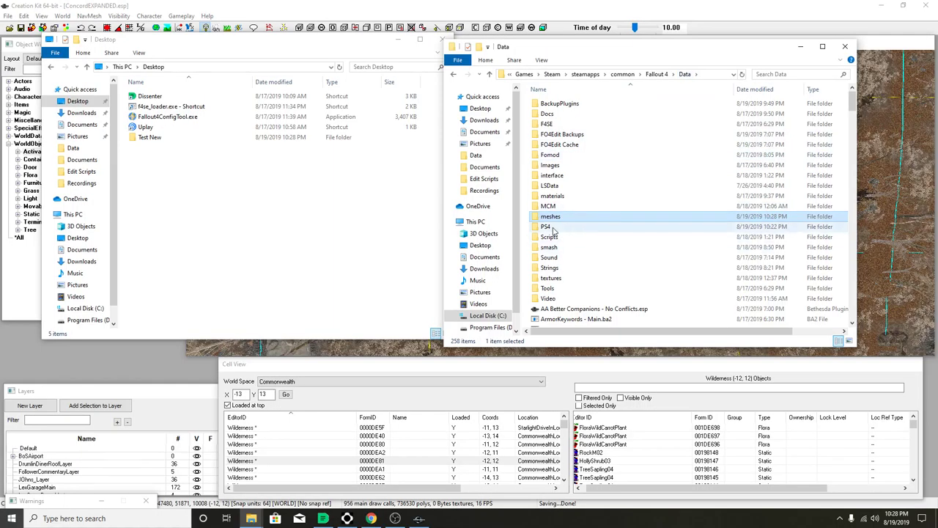
{"action": "left_click", "coordinate": [553, 228]}
{"action": "right_click", "coordinate": [554, 228]}
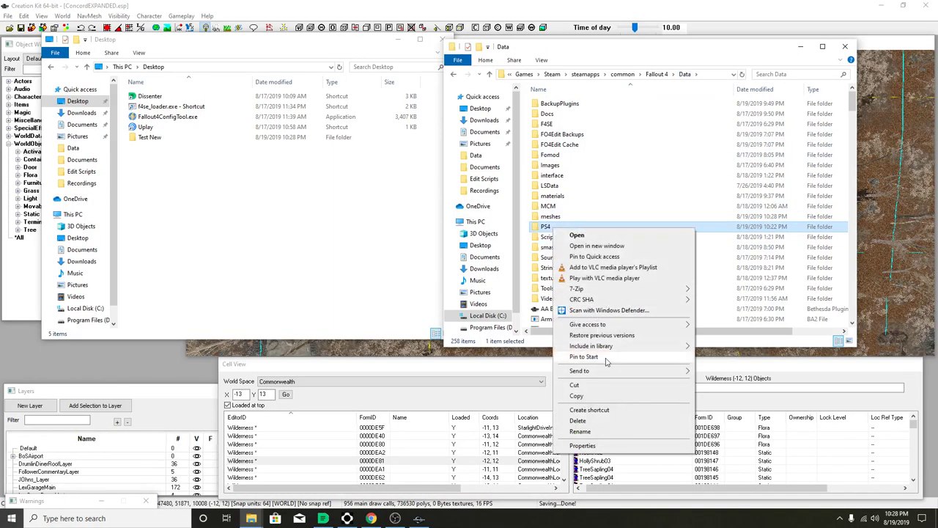
{"action": "left_click", "coordinate": [585, 421]}
Minimize both File Explorer windows and return to the Creation Kit with a wider render view of cell -12, 12
{"action": "left_click", "coordinate": [801, 47]}
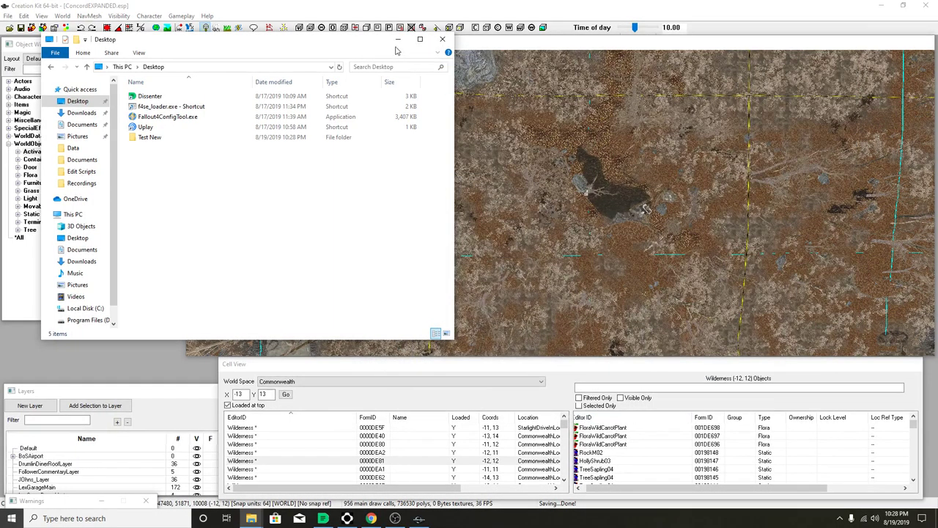
{"action": "left_click", "coordinate": [397, 39]}
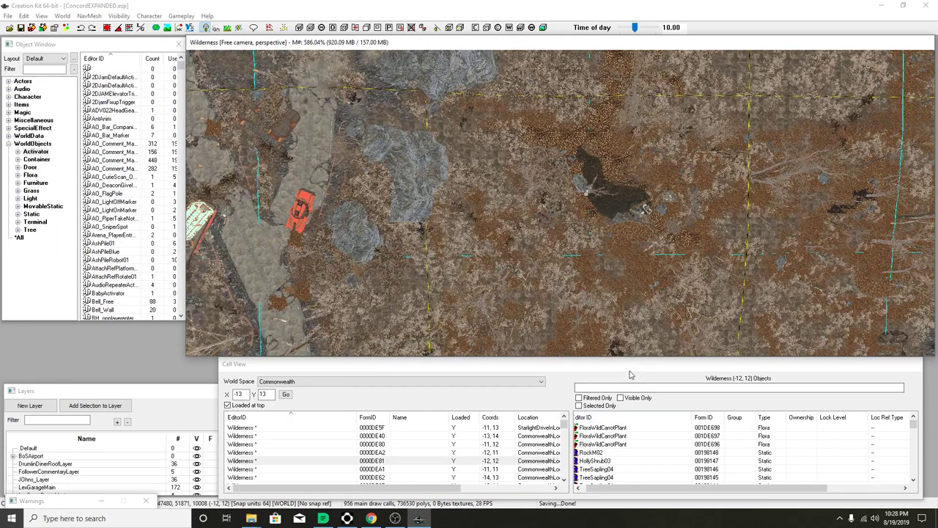
{"action": "left_click", "coordinate": [687, 373]}
{"action": "scroll", "coordinate": [563, 275], "scroll_direction": "down", "scroll_amount": 5}
{"action": "scroll", "coordinate": [563, 275], "scroll_direction": "down", "scroll_amount": 2}
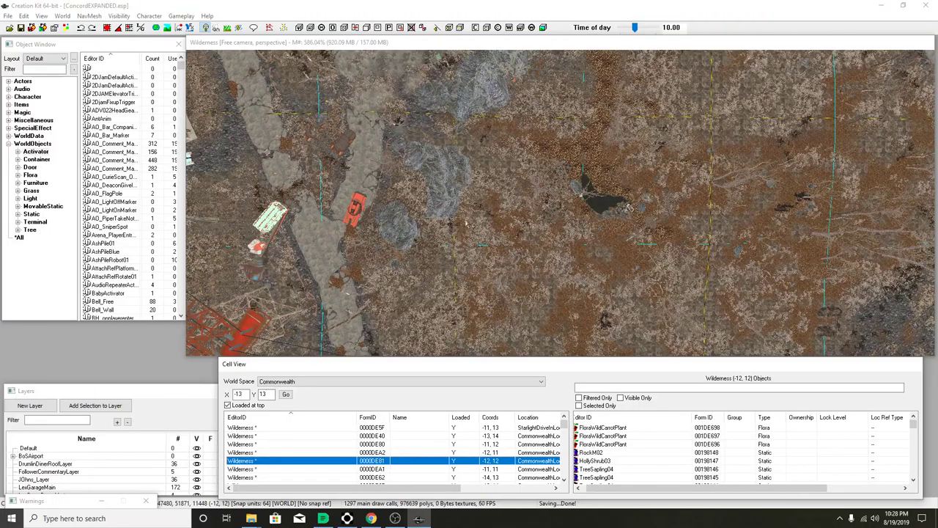
Precombine geometry for the DrumlinDiner cell (-13, 13) in Commonwealth and save the plugin
{"action": "middle_click_drag", "start_coordinate": [506, 223], "coordinate": [558, 223]}
{"action": "middle_click_drag", "start_coordinate": [506, 213], "coordinate": [527, 265]}
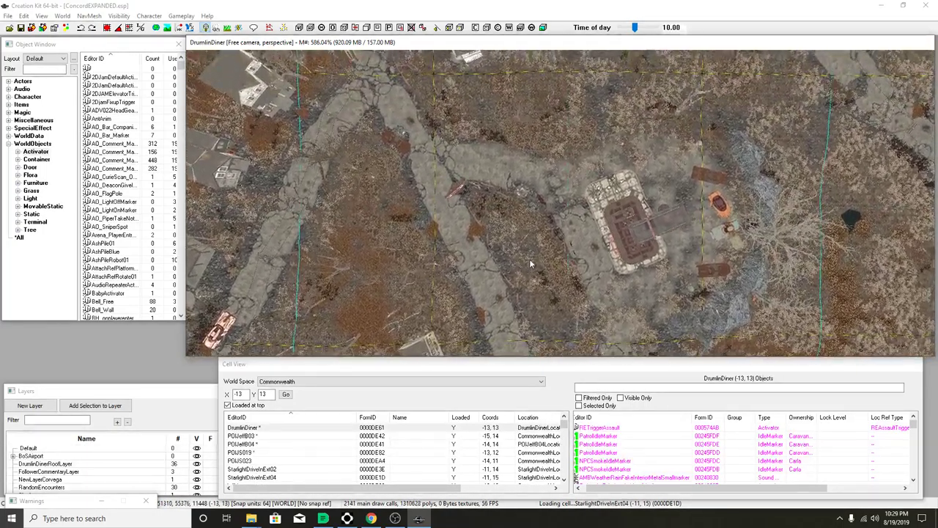
{"action": "left_click", "coordinate": [63, 15]}
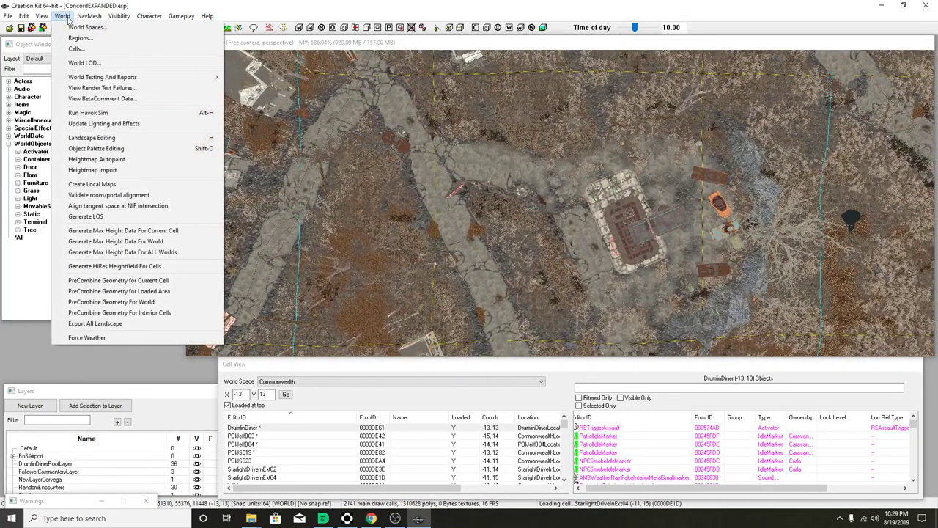
{"action": "left_click", "coordinate": [132, 281]}
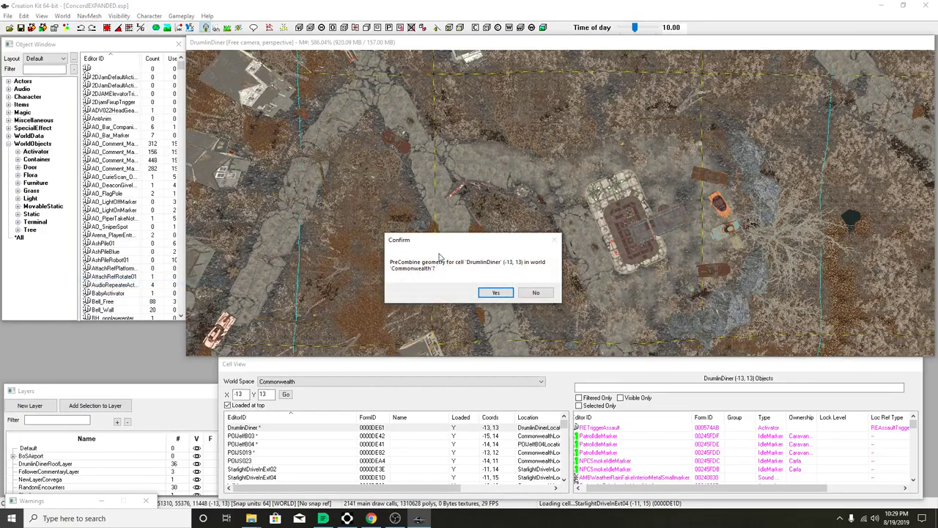
{"action": "left_click", "coordinate": [494, 293]}
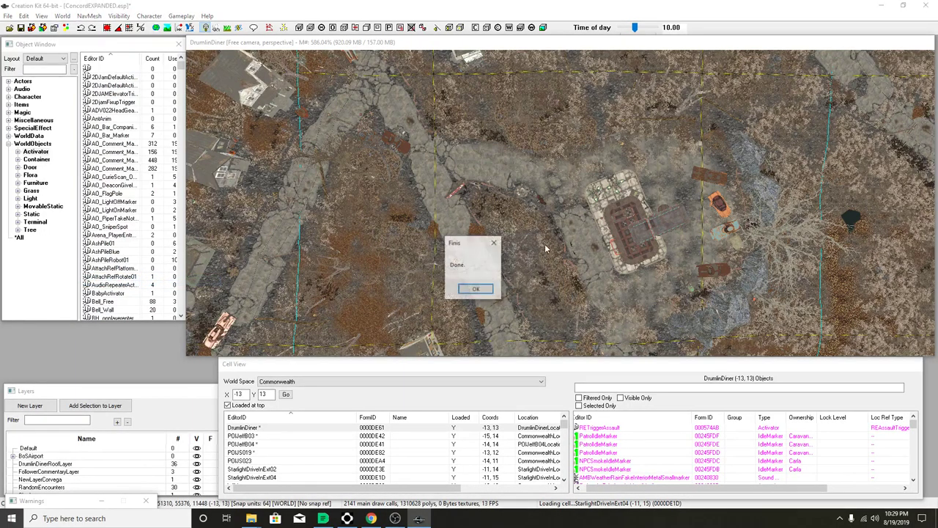
{"action": "left_click", "coordinate": [479, 288]}
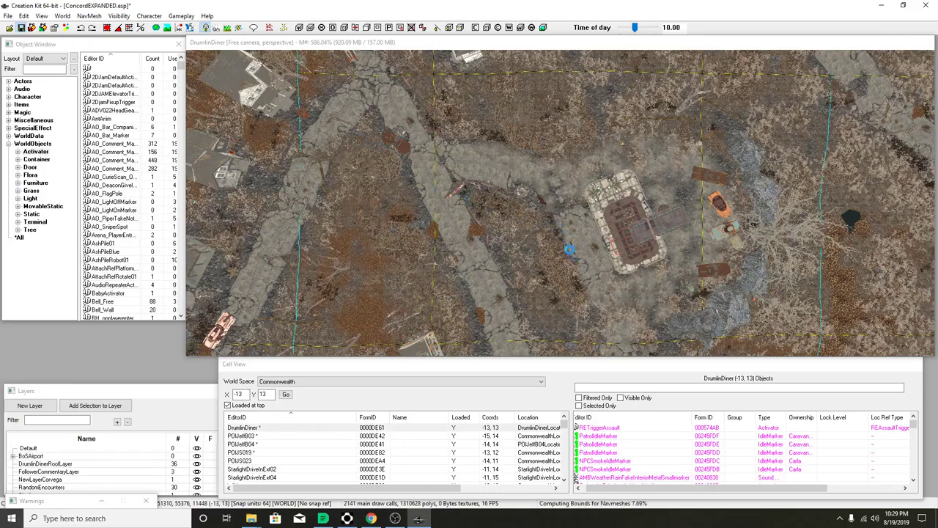
Precombine geometry for the POIJS019 cell (-13, 12) in Commonwealth and save the plugin
{"action": "middle_click_drag", "start_coordinate": [568, 236], "coordinate": [851, 232]}
{"action": "middle_click_drag", "start_coordinate": [617, 281], "coordinate": [623, 354]}
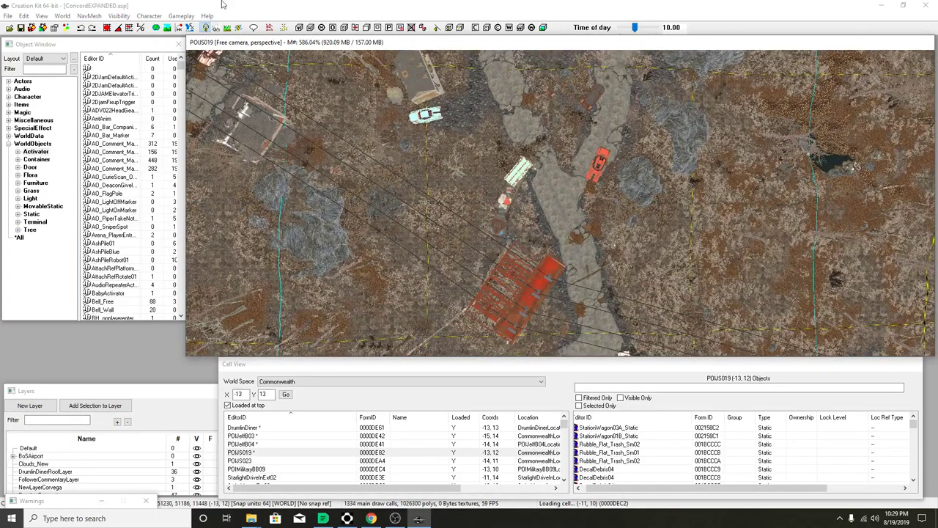
{"action": "left_click", "coordinate": [20, 27]}
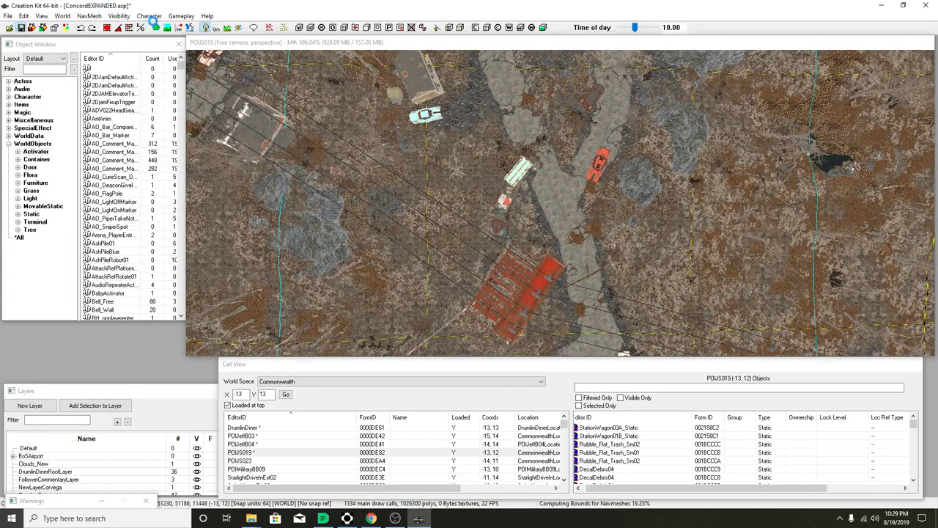
{"action": "left_click", "coordinate": [63, 16]}
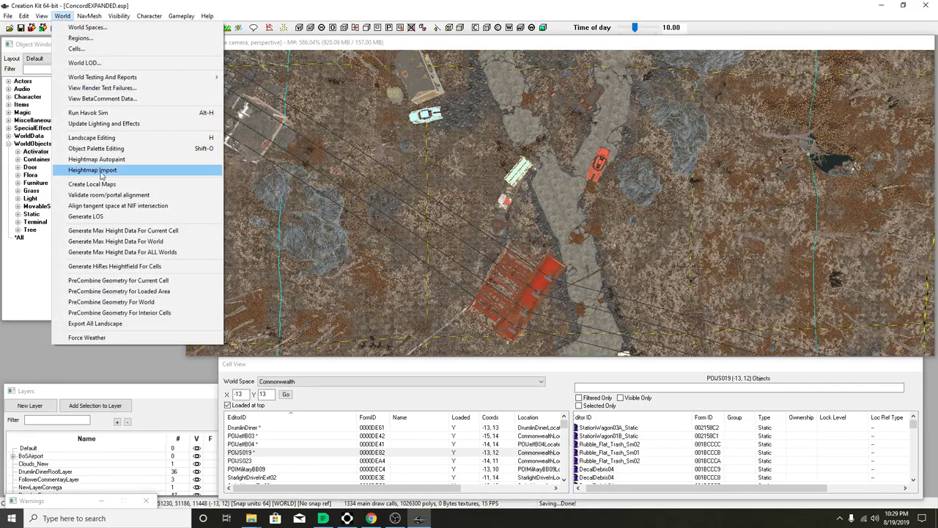
{"action": "left_click", "coordinate": [111, 280]}
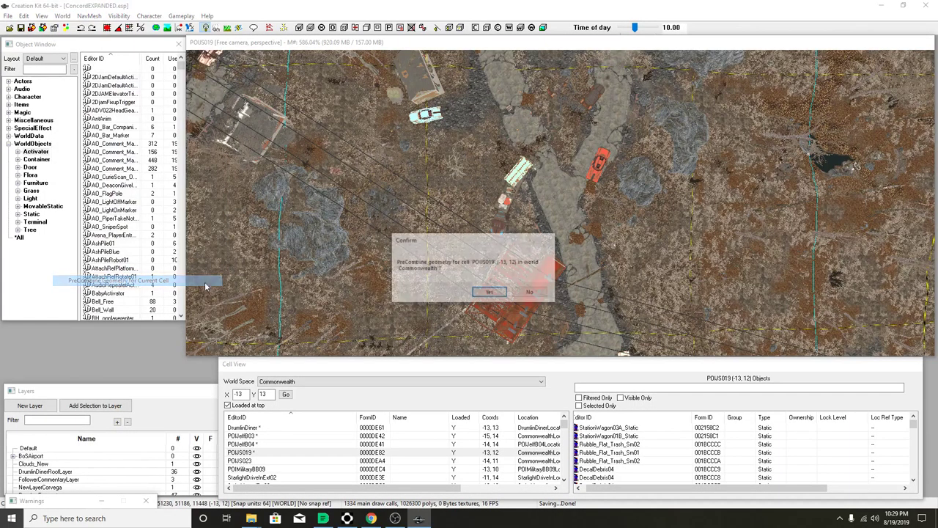
{"action": "left_click", "coordinate": [487, 295]}
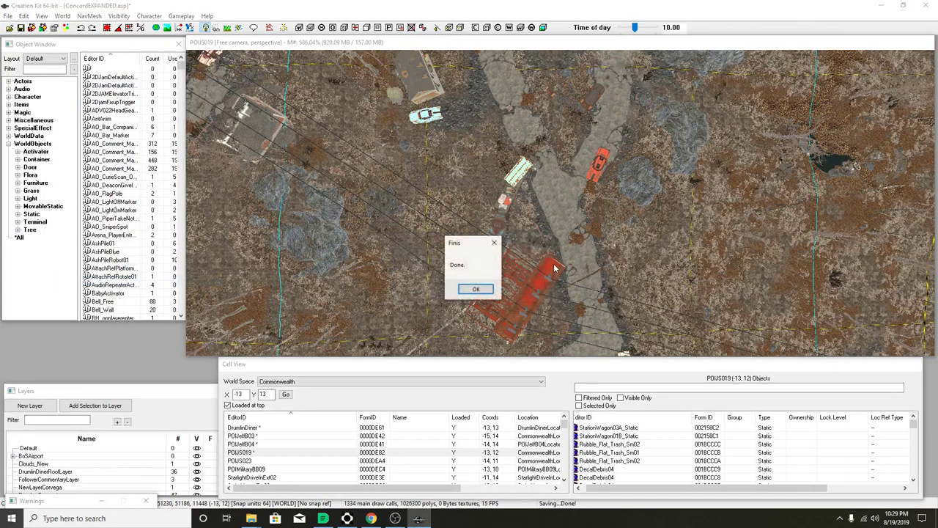
{"action": "left_click", "coordinate": [475, 289]}
{"action": "left_click", "coordinate": [20, 27]}
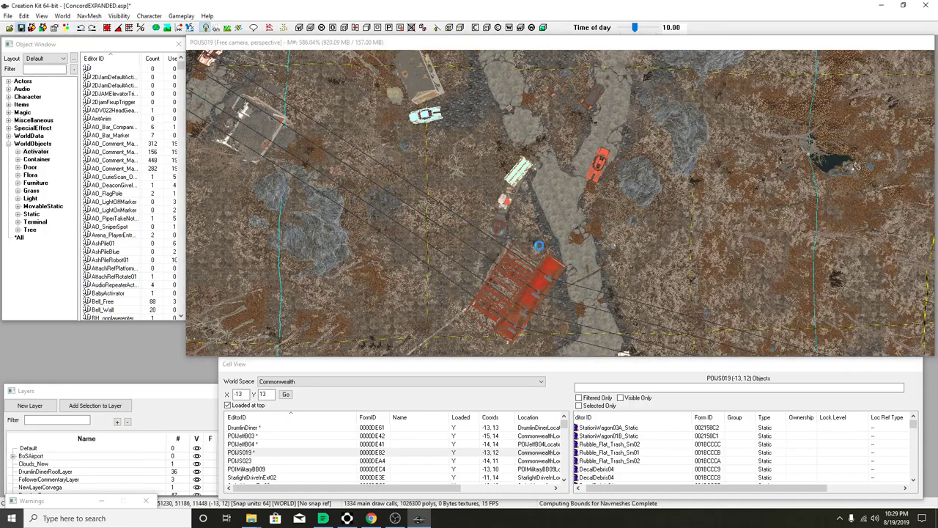
Generate visibility for all loaded cells around DrumlinDiner (-13, 13), and look up cluster -15,15 in the Fo4-Previs spreadsheet
{"action": "middle_click_drag", "start_coordinate": [572, 220], "coordinate": [518, 187]}
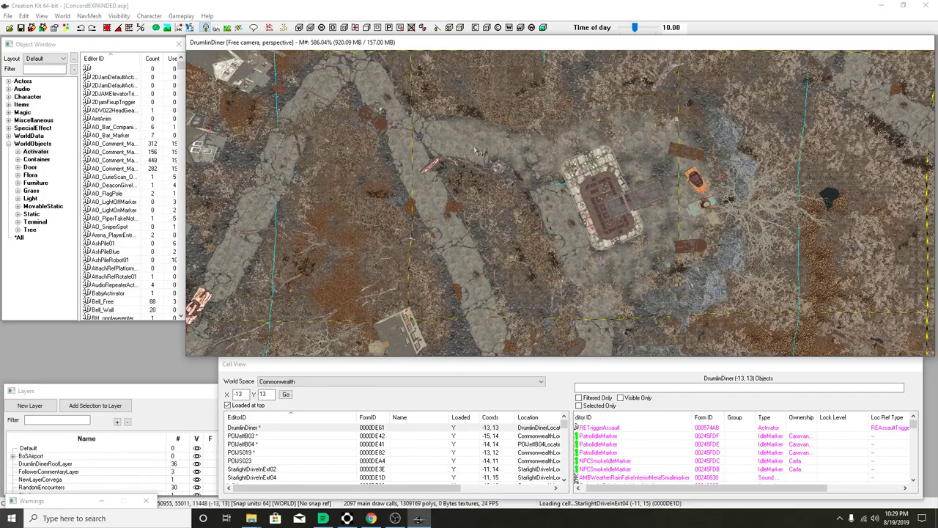
{"action": "left_click", "coordinate": [120, 16]}
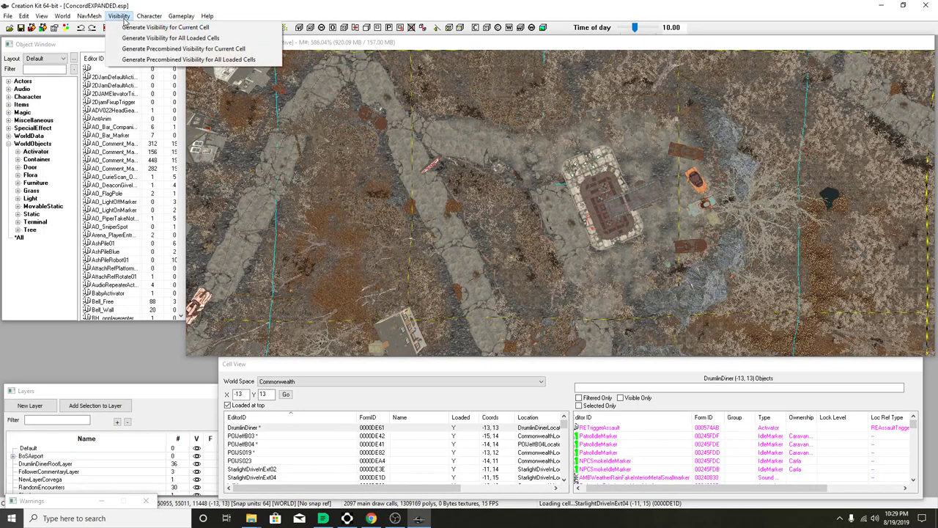
{"action": "left_click", "coordinate": [170, 37]}
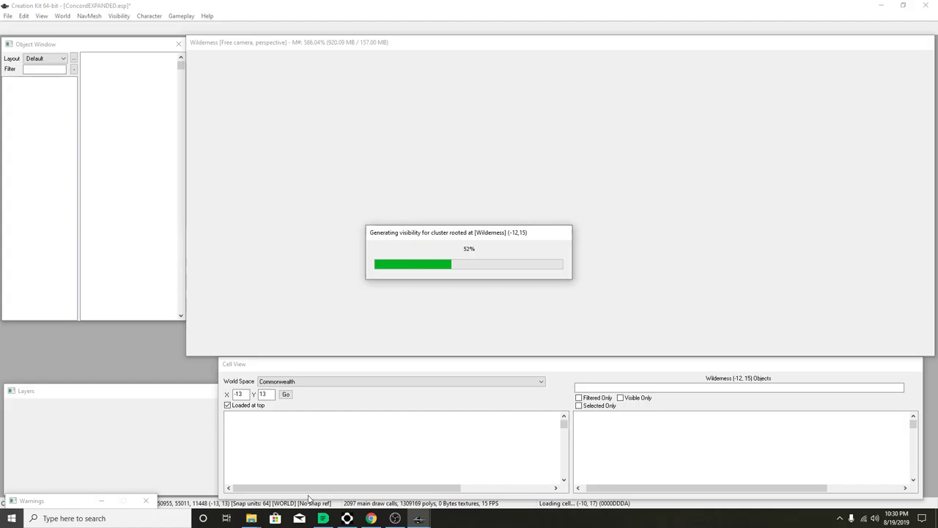
{"action": "left_click", "coordinate": [371, 518]}
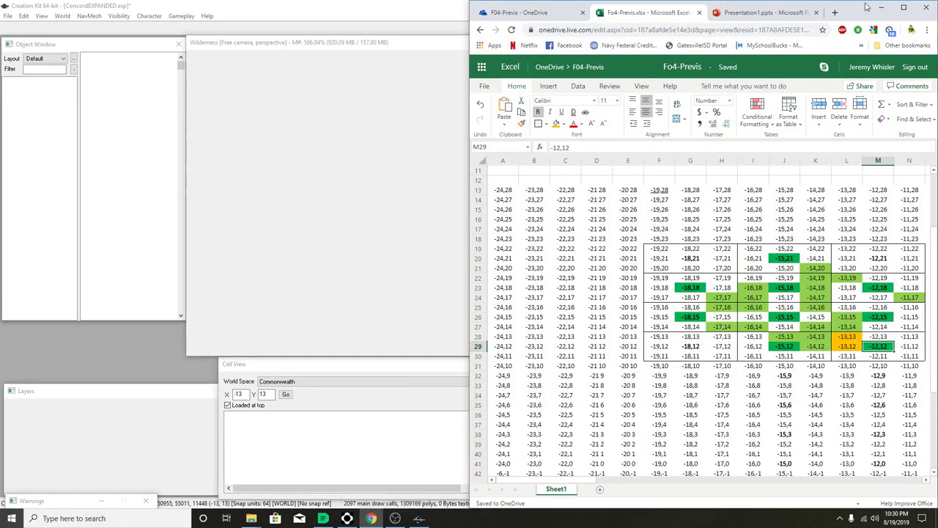
{"action": "left_click", "coordinate": [789, 320]}
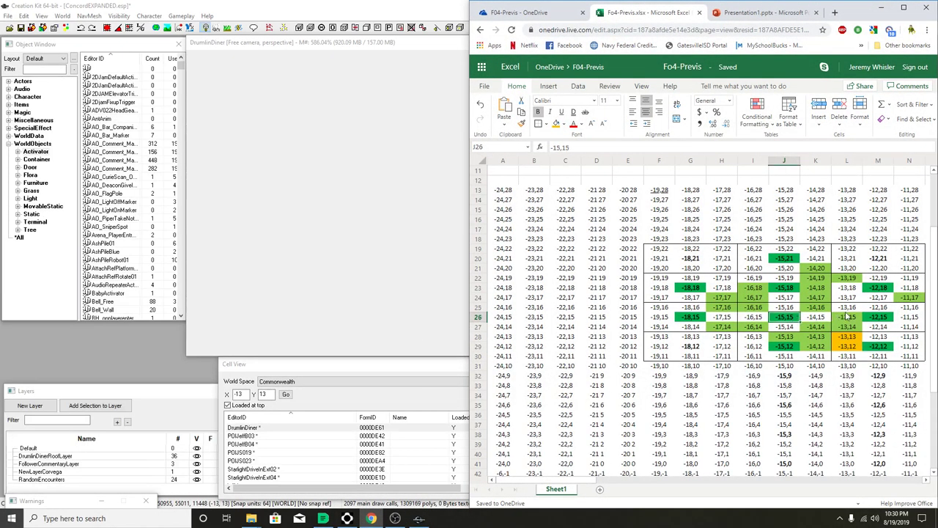
Return to the Creation Kit and generate precombined visibility for all loaded cells
{"action": "left_click", "coordinate": [348, 42]}
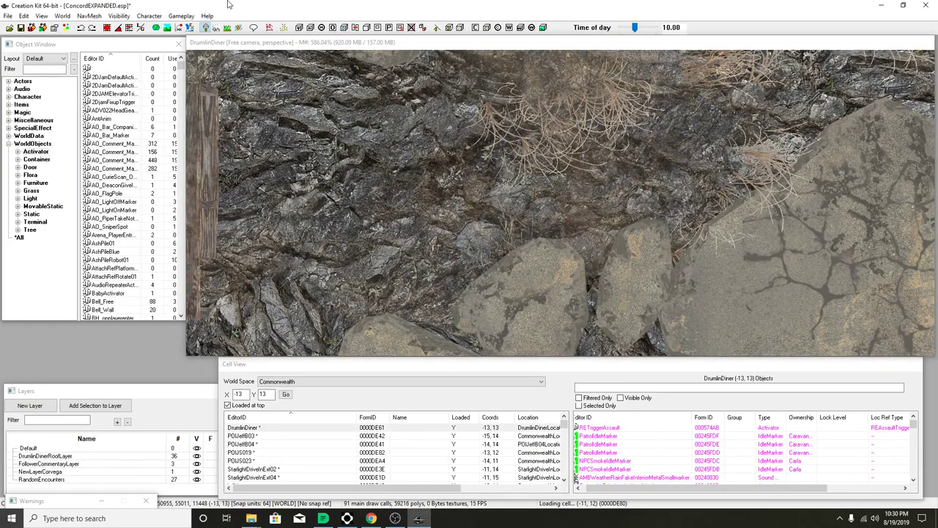
{"action": "left_click", "coordinate": [119, 16]}
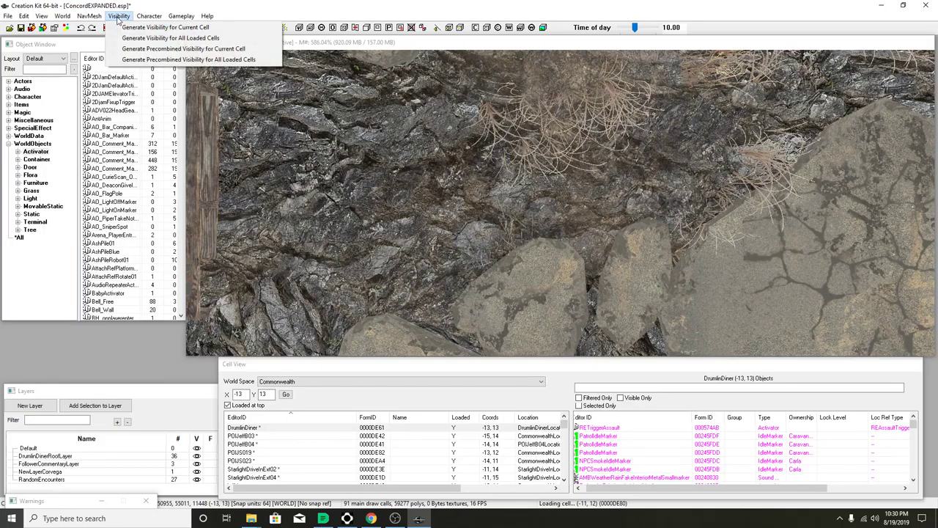
{"action": "left_click", "coordinate": [156, 61]}
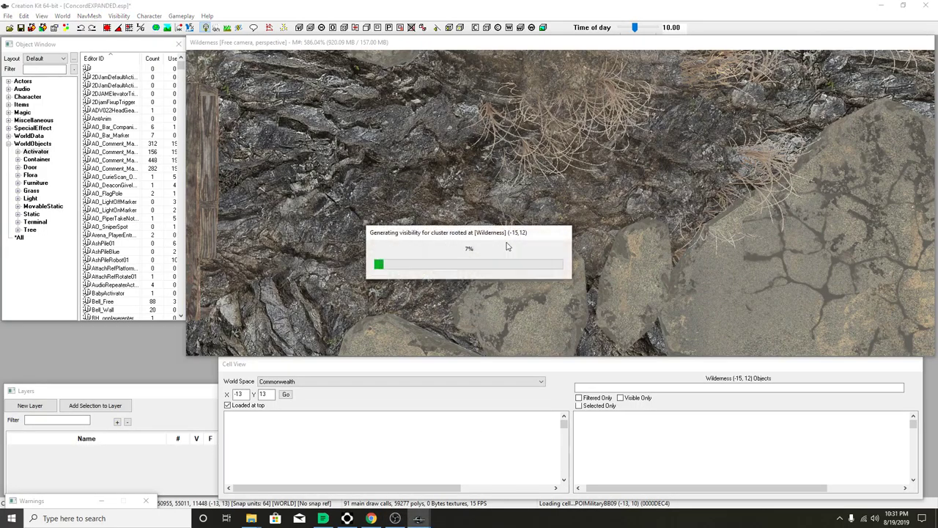
Trace clusters -15,12, -15,15, -15,18, -12,18, -12,15 and -12,12 in the Fo4-Previs spreadsheet, and return to the Creation Kit
{"action": "left_click", "coordinate": [365, 520]}
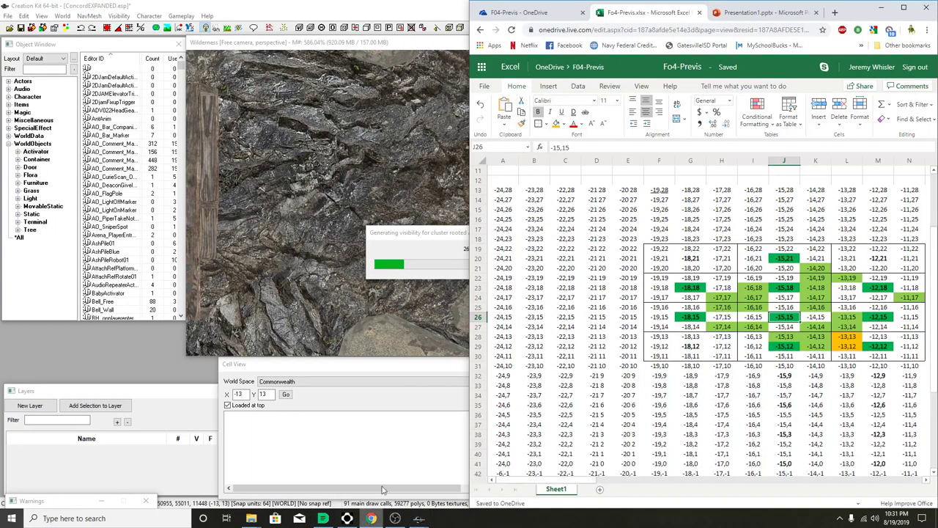
{"action": "left_click", "coordinate": [792, 347]}
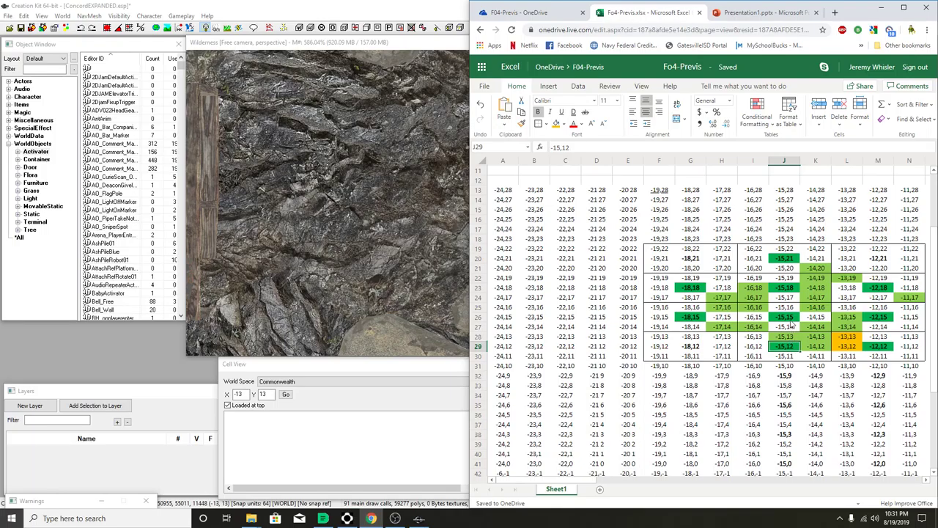
{"action": "left_click", "coordinate": [792, 317]}
{"action": "left_click", "coordinate": [788, 288]}
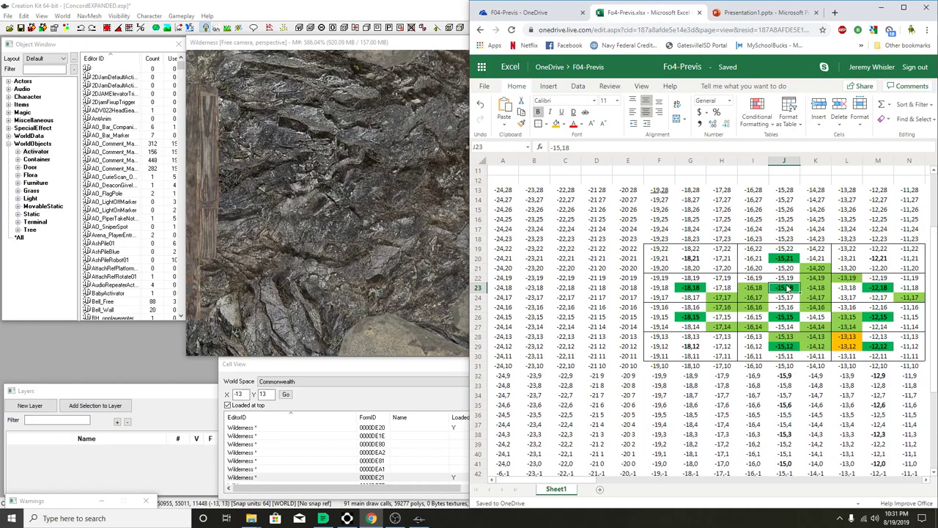
{"action": "left_click", "coordinate": [886, 292]}
{"action": "left_click", "coordinate": [884, 317]}
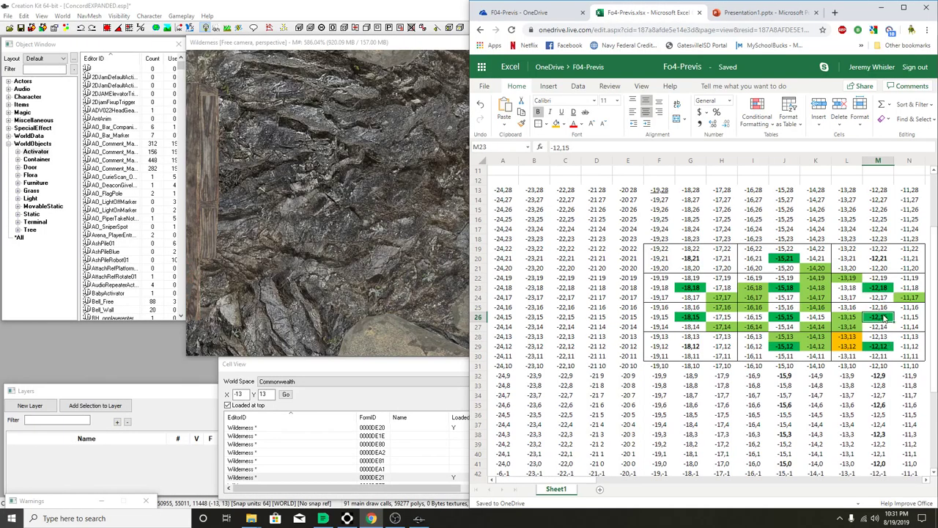
{"action": "left_click", "coordinate": [884, 346]}
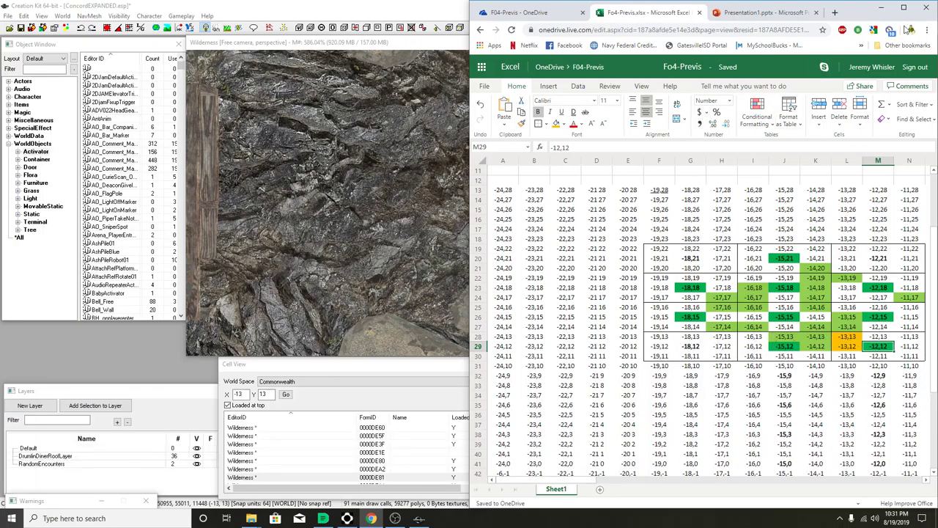
{"action": "left_click", "coordinate": [882, 8]}
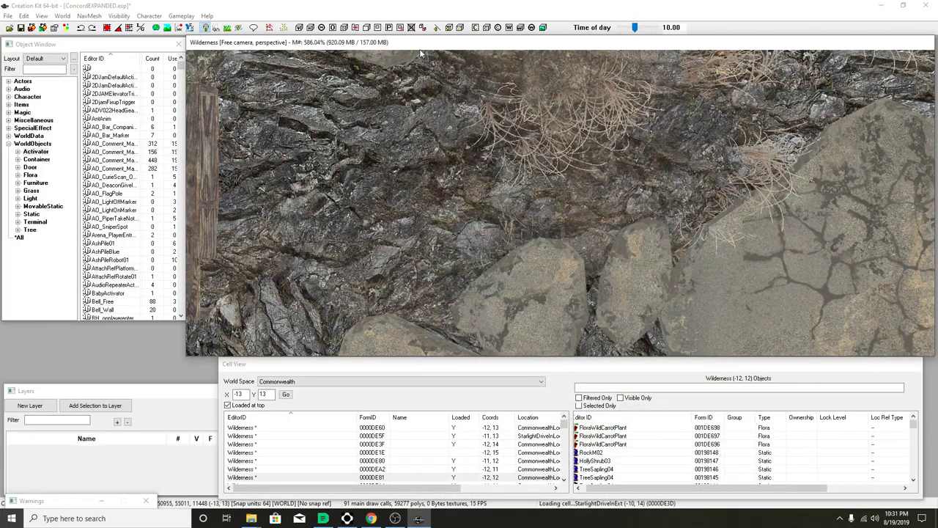